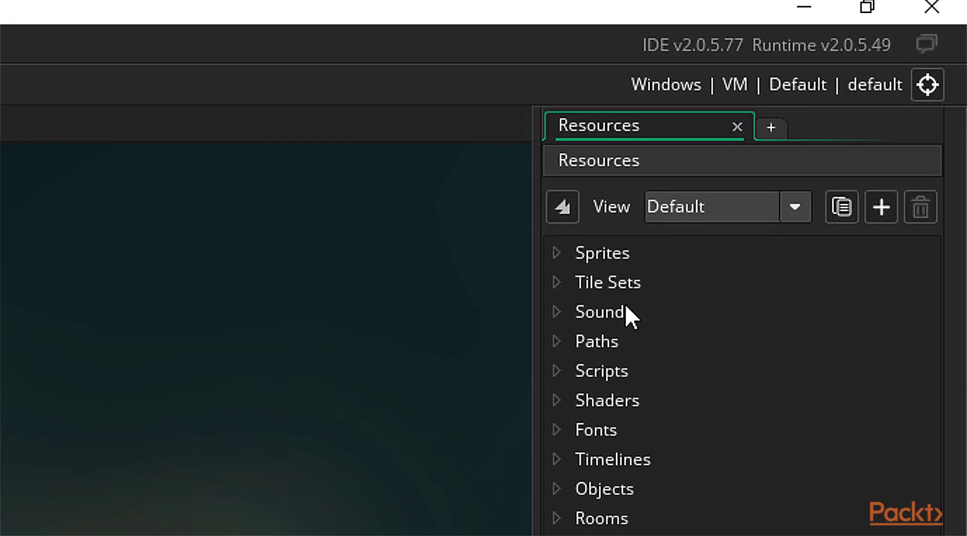
- Create a new sprite in the Sprites group and try a custom origin on its preview
right_click(609, 252)
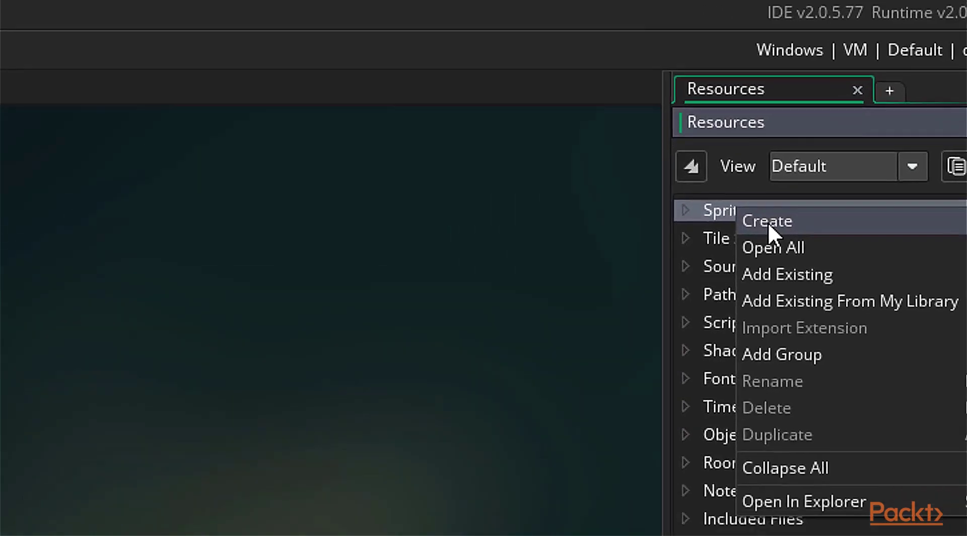
click(644, 263)
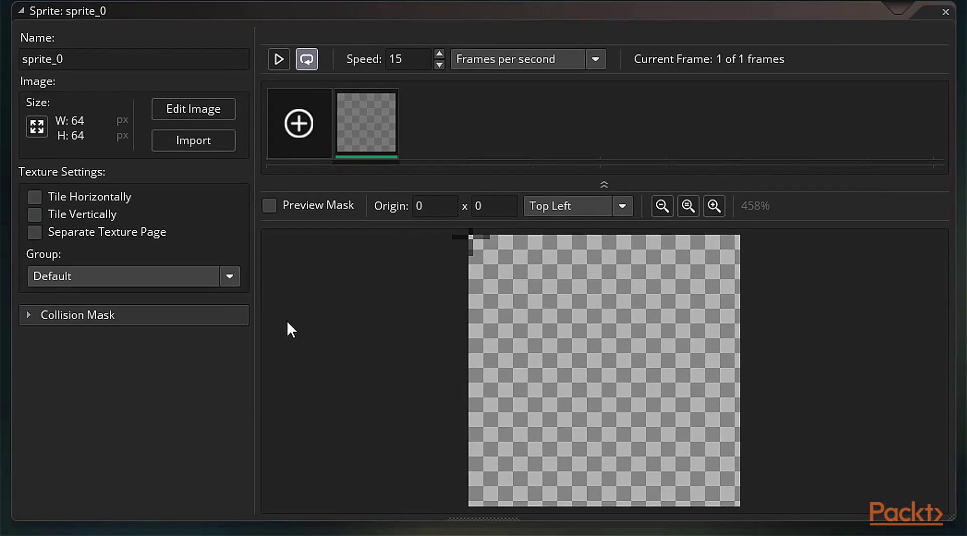
click(287, 322)
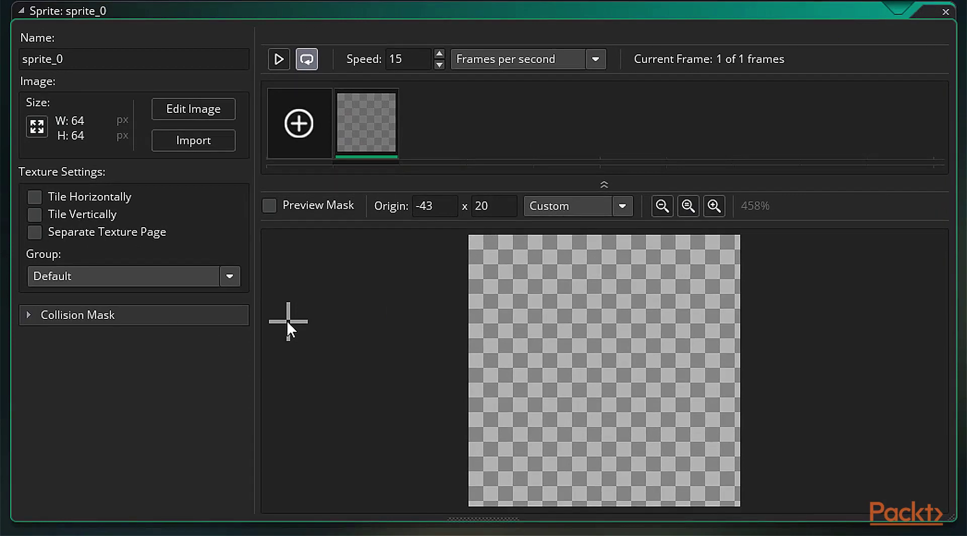
drag(385, 331, 469, 238)
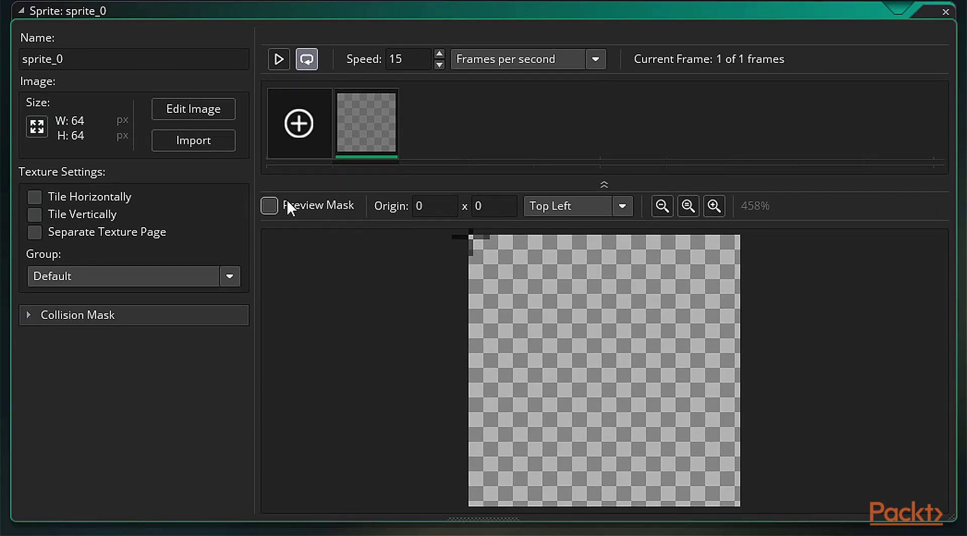
- Rename the sprite to spr_spikeBall and begin importing image files
drag(112, 59, 4, 56)
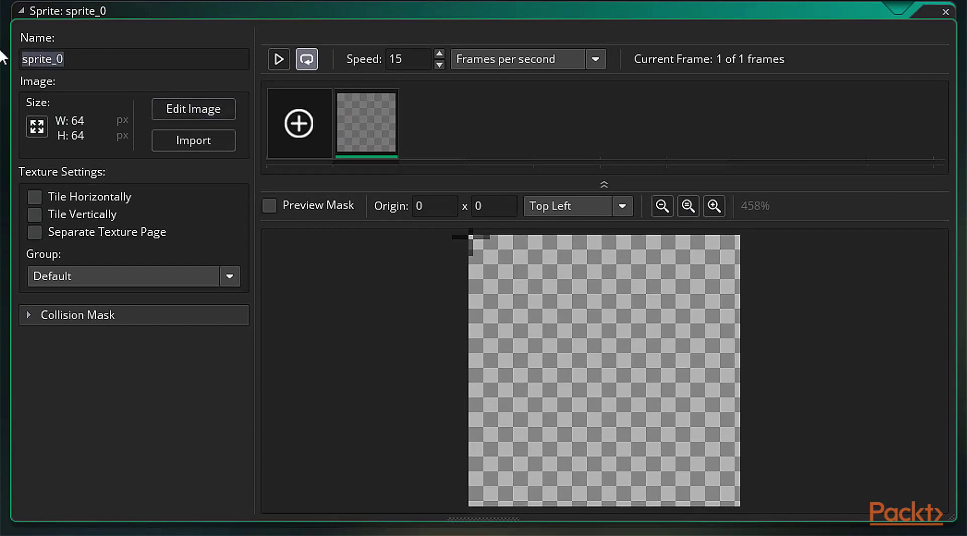
text(spr_spikeBall)
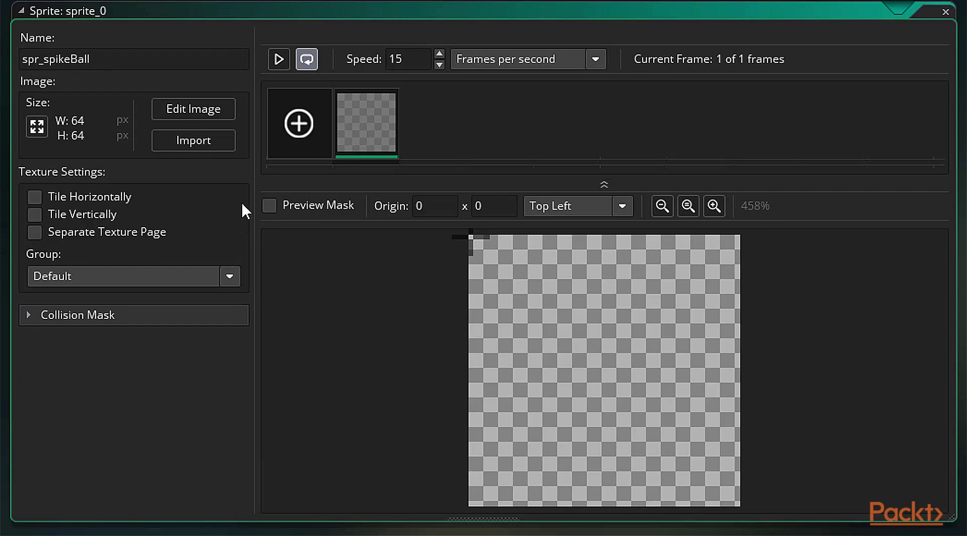
click(241, 164)
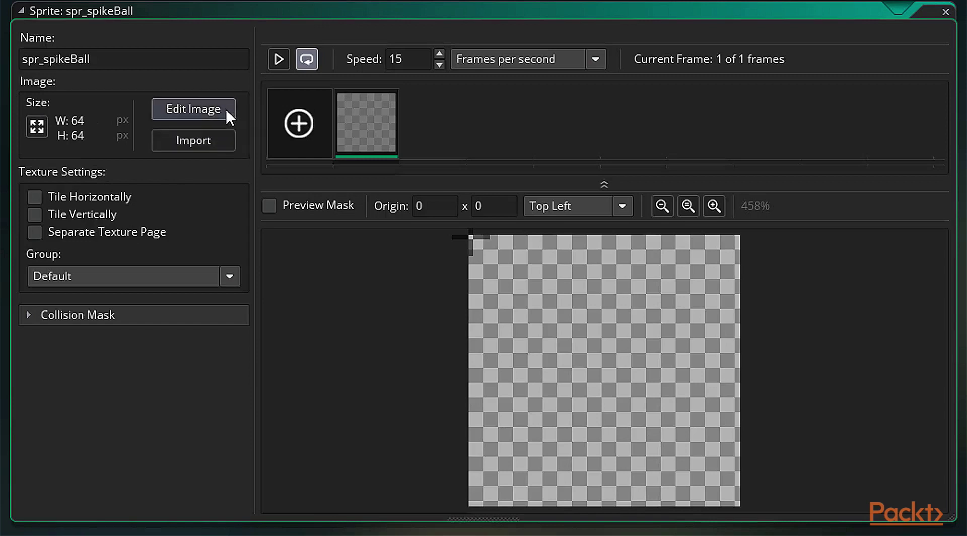
click(222, 144)
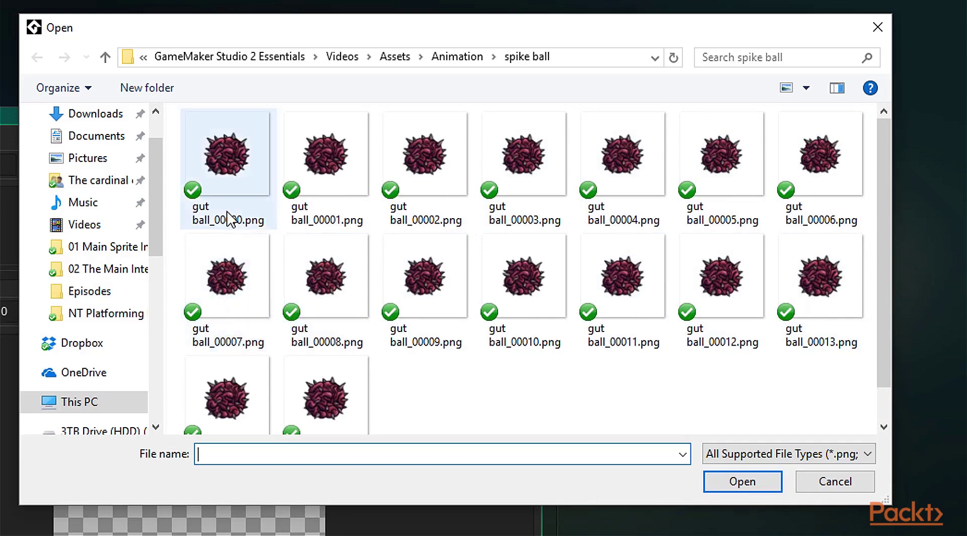
- Select gut ball_00000.png through gut ball_00015.png and load all 16 as frames
click(325, 156)
click(233, 177)
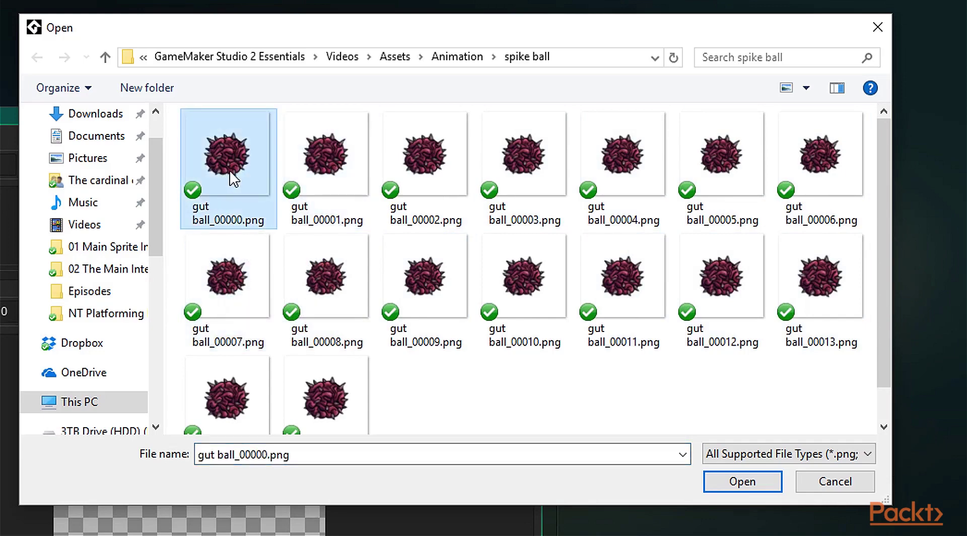
shift+click(336, 408)
click(742, 480)
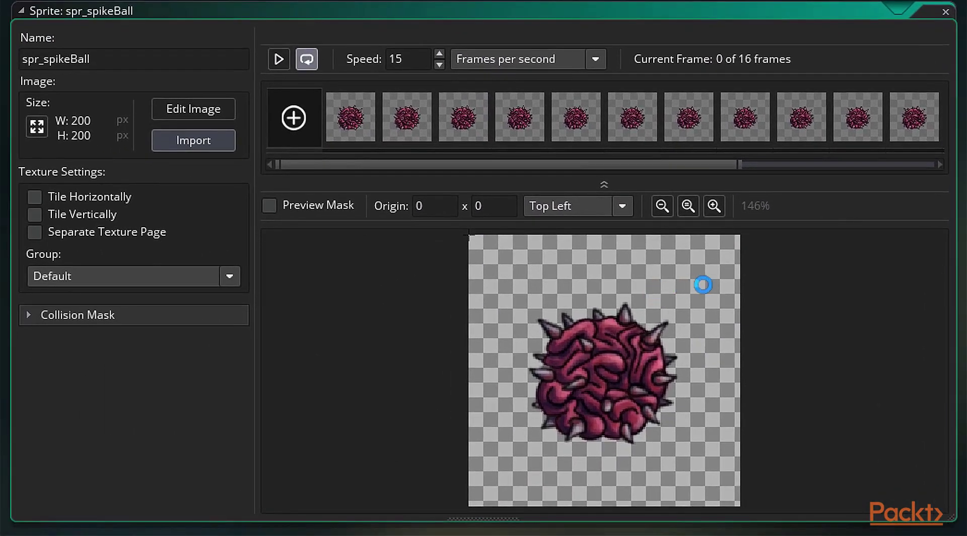
- Try several custom origin points around the sprite and reset the preview to 100%
click(760, 292)
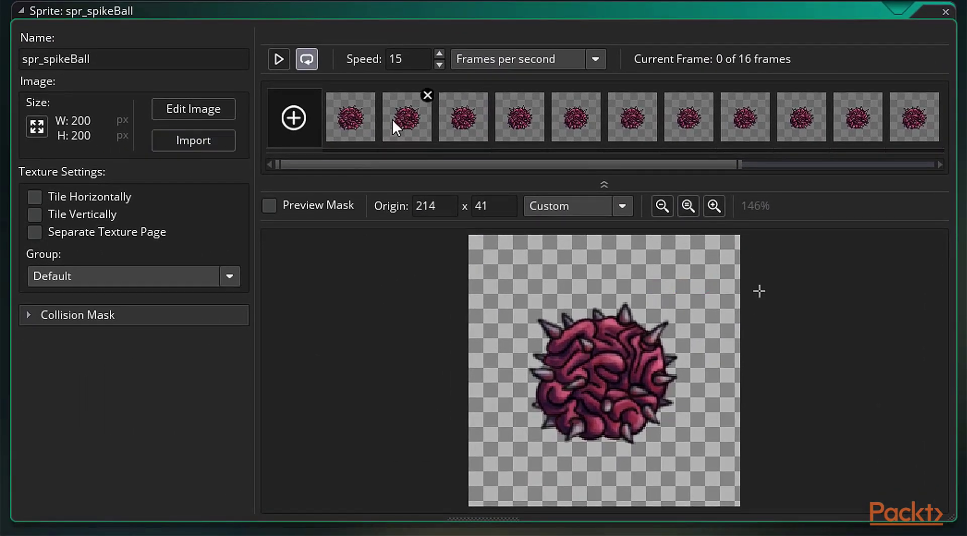
click(413, 314)
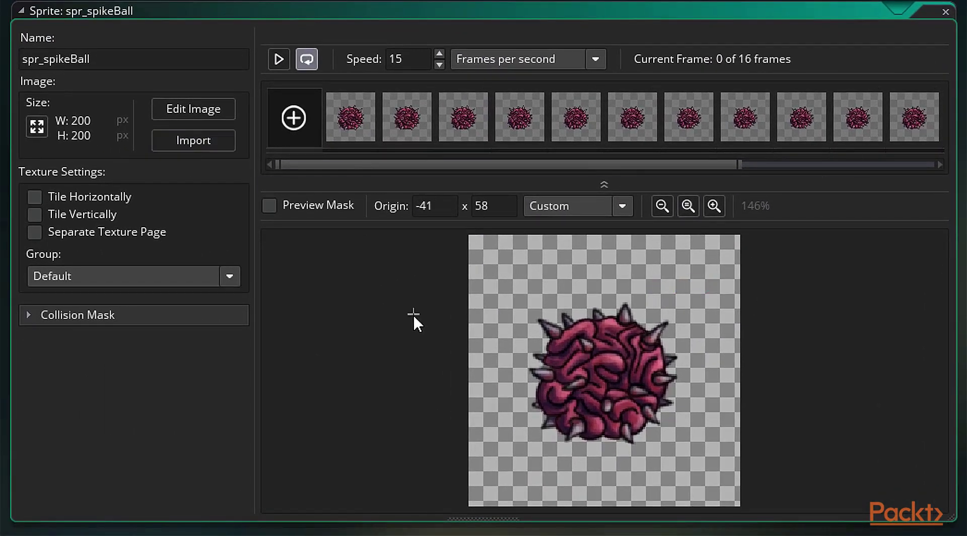
drag(492, 166, 440, 170)
click(479, 250)
click(472, 241)
click(689, 208)
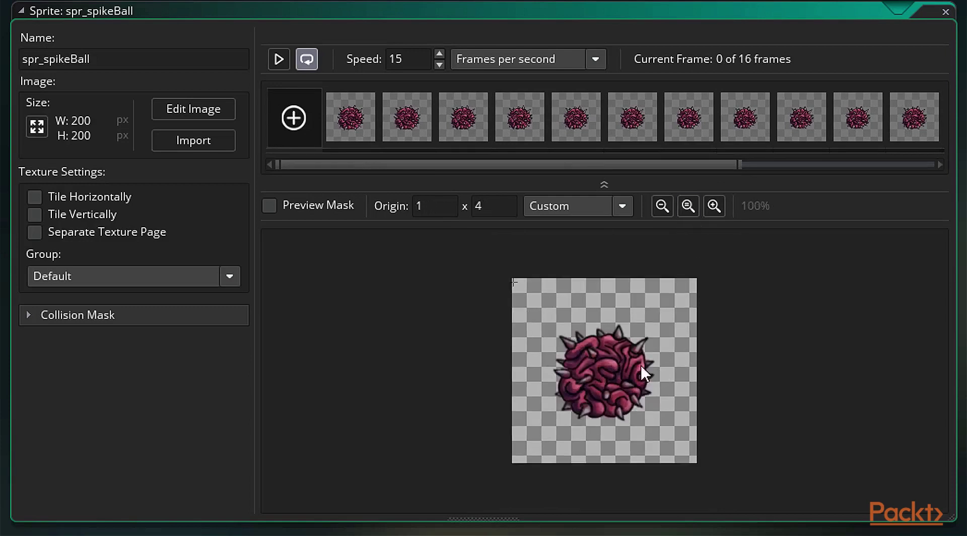
- Browse several later animation frames, then return to the first frame
click(512, 127)
click(811, 122)
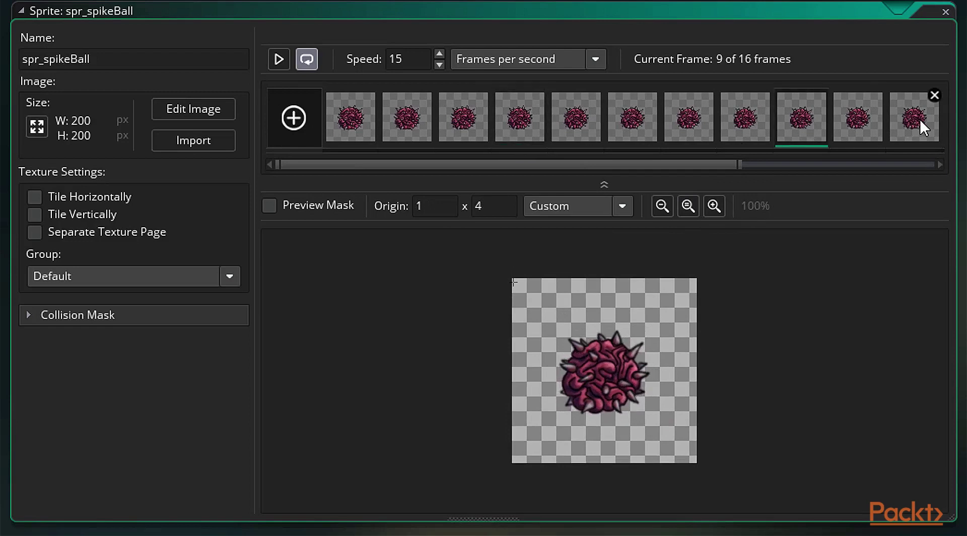
click(919, 119)
click(402, 119)
click(371, 129)
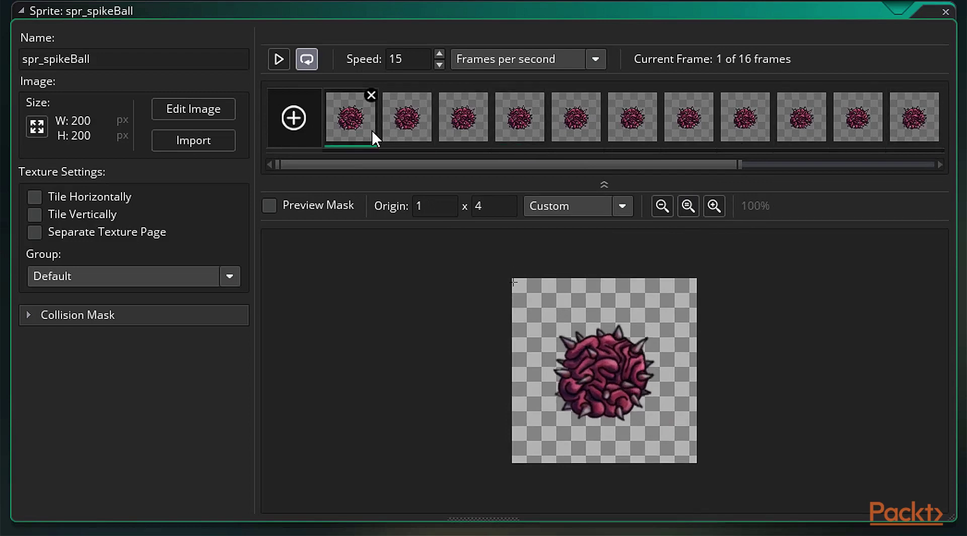
- Play the animation at 30 fps, restore 15 fps, set origin to -145, 45, and stop
click(280, 62)
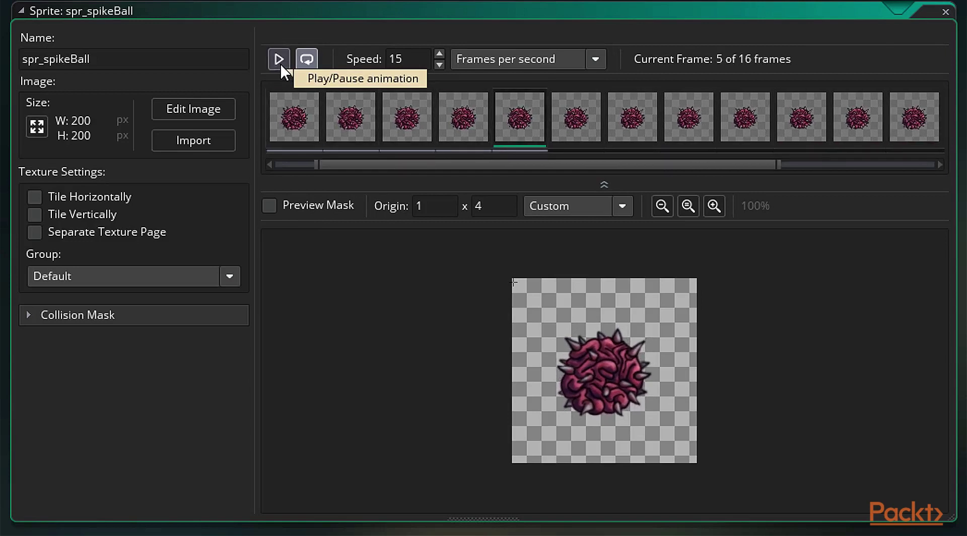
click(279, 60)
double_click(400, 59)
text(30)
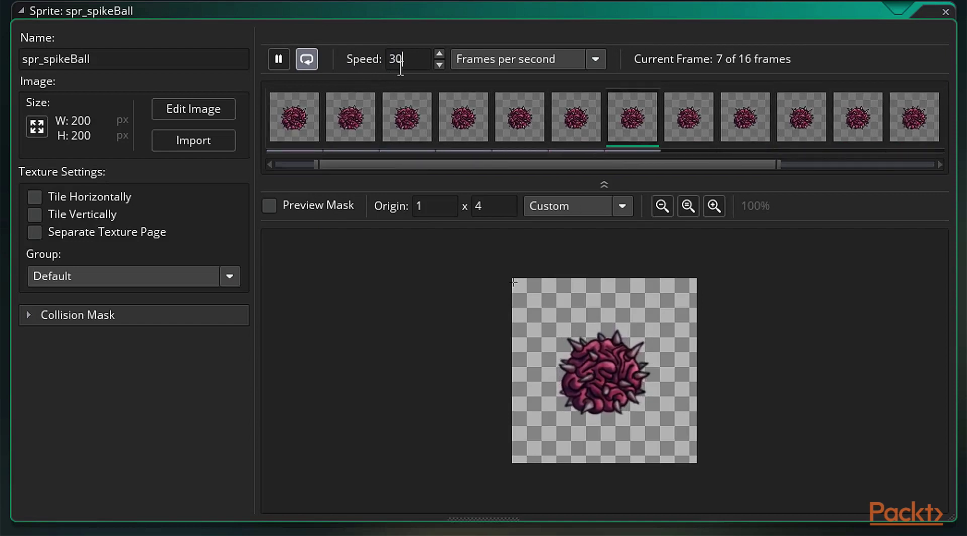
drag(401, 60, 369, 62)
text(15)
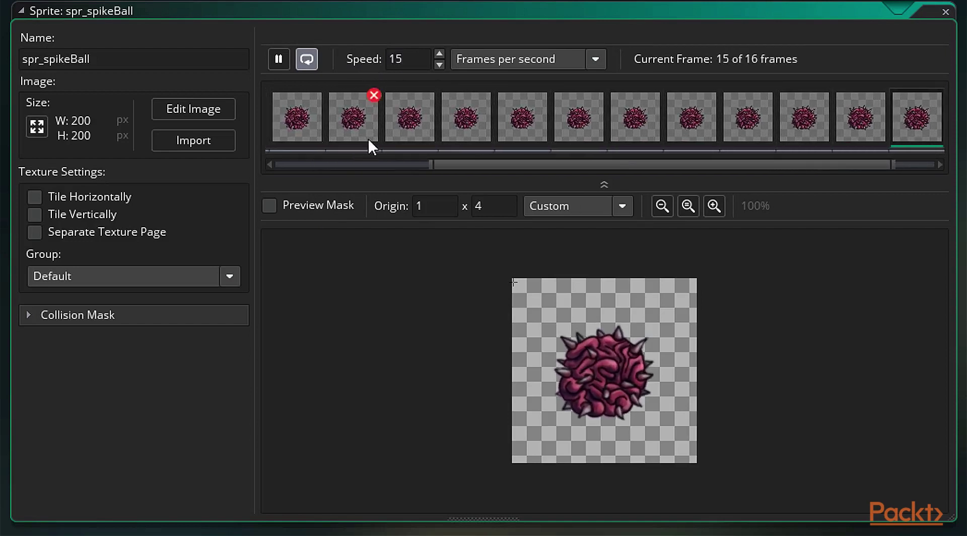
click(379, 320)
click(277, 62)
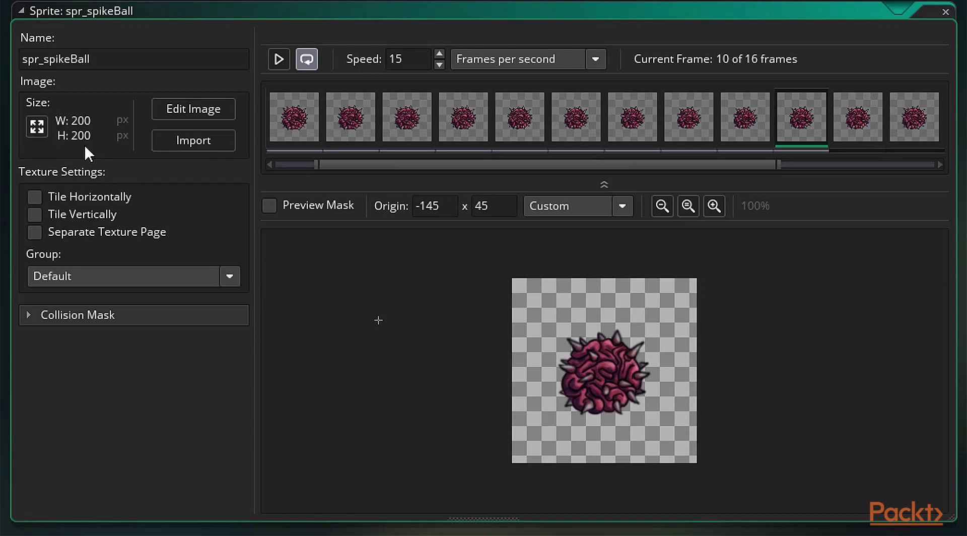
- Open Resize Properties for spr_spikeBall, showing its 200 × 200 size
click(39, 132)
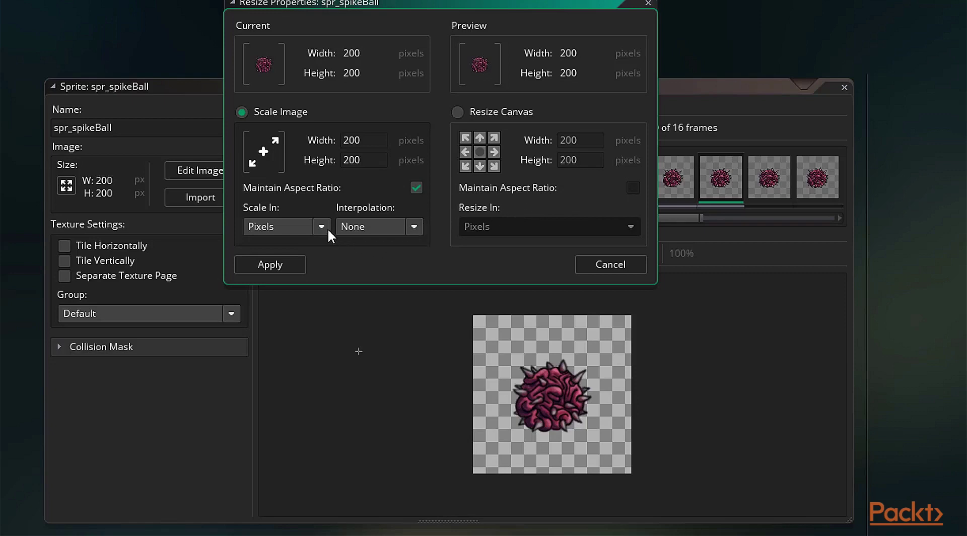
- Select Resize Canvas and switch the scaling units between percent and pixels, ending on pixels
click(593, 186)
click(376, 144)
click(322, 231)
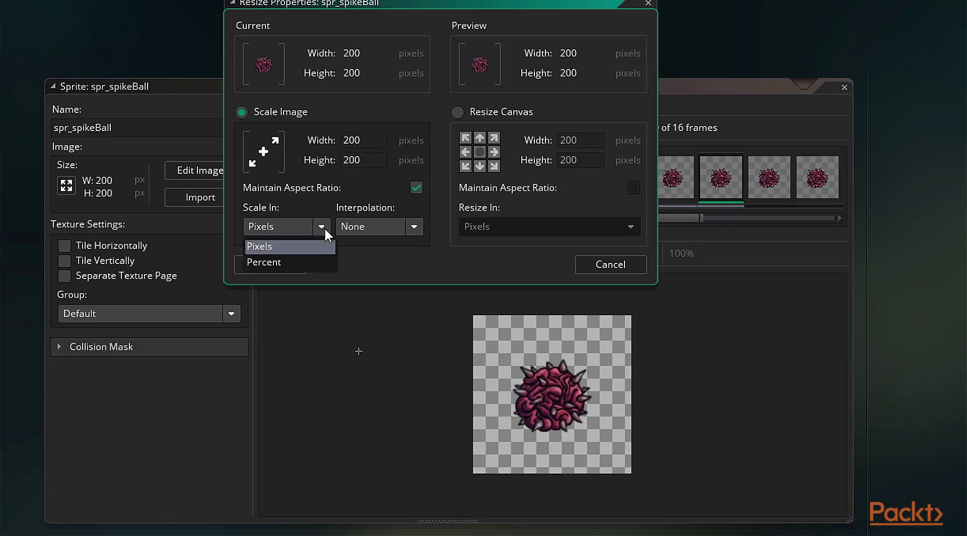
click(317, 262)
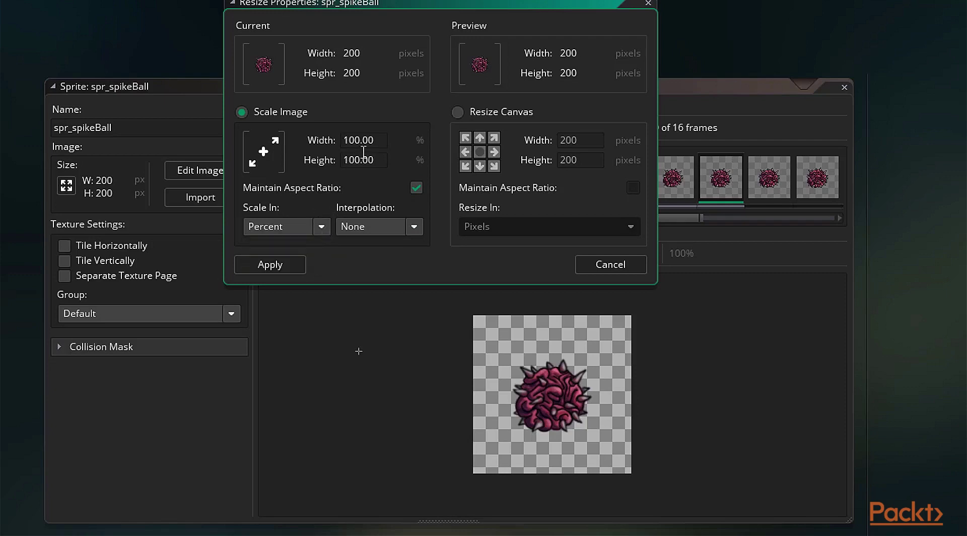
click(321, 226)
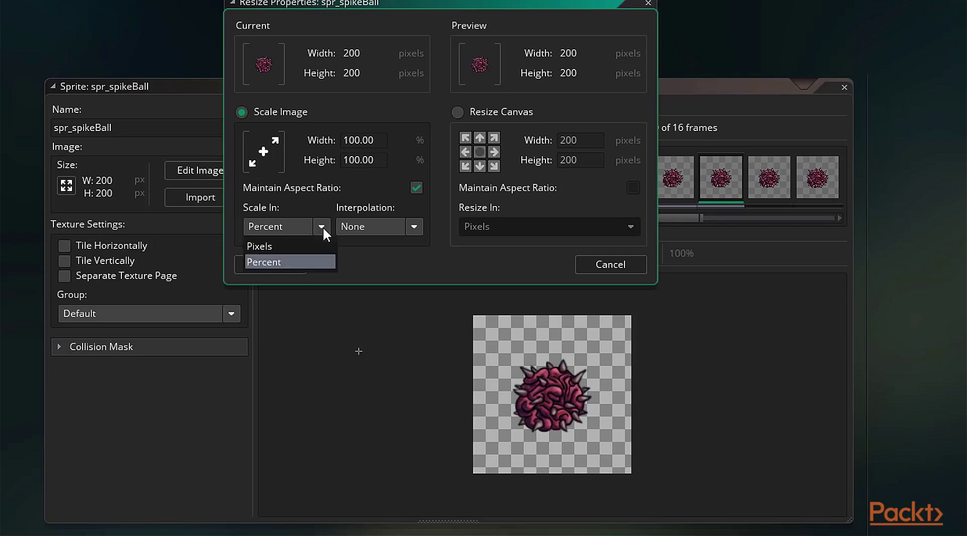
click(311, 244)
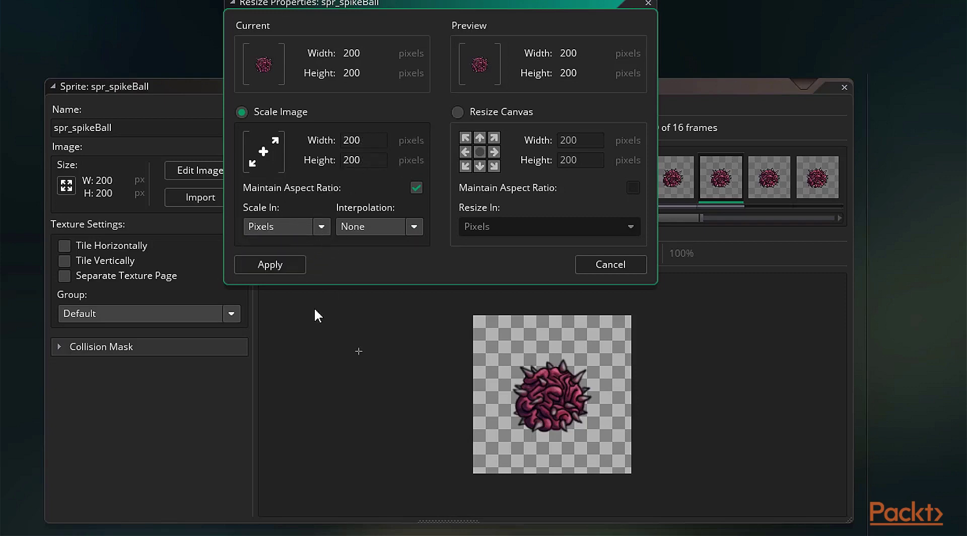
click(321, 227)
click(308, 258)
click(320, 227)
click(295, 245)
- Set the scaling interpolation to Linear, then back to None
click(420, 223)
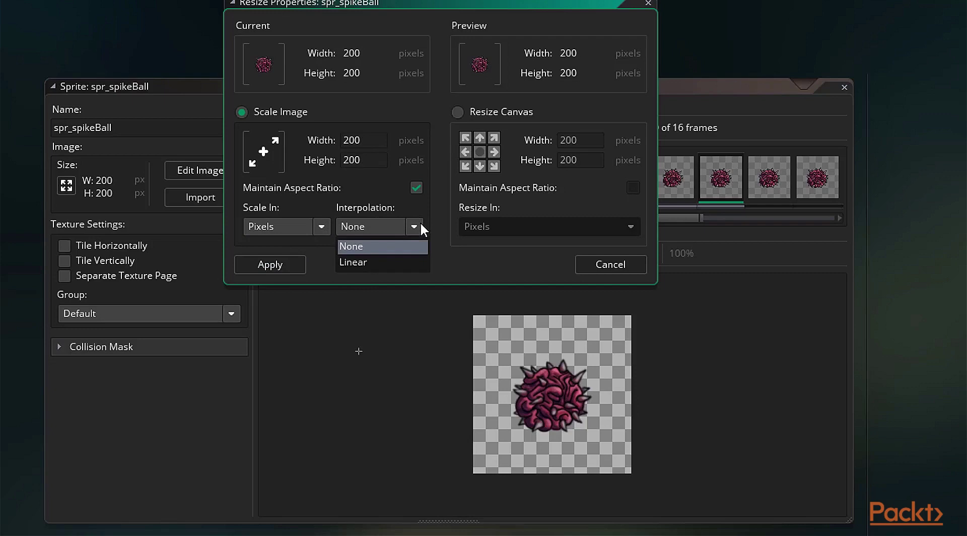
click(415, 262)
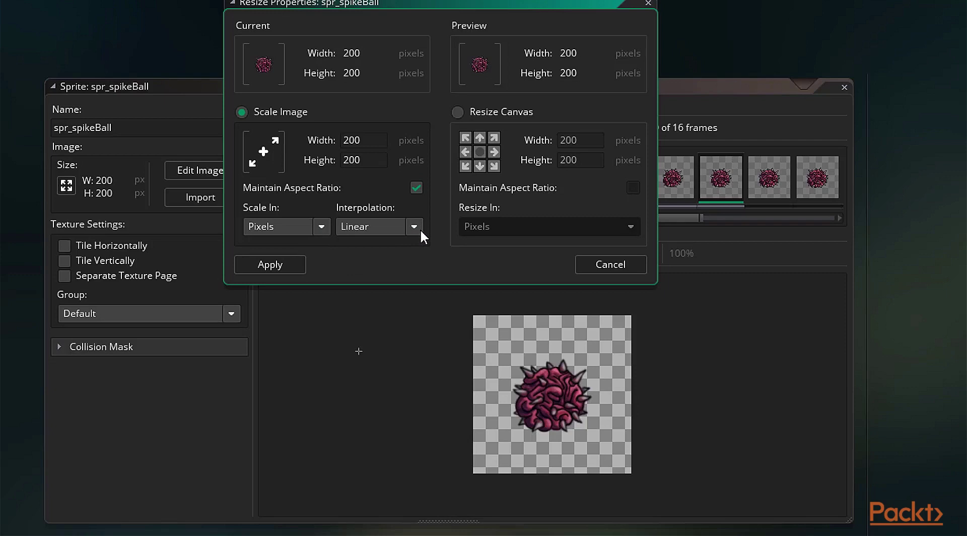
click(420, 229)
click(408, 243)
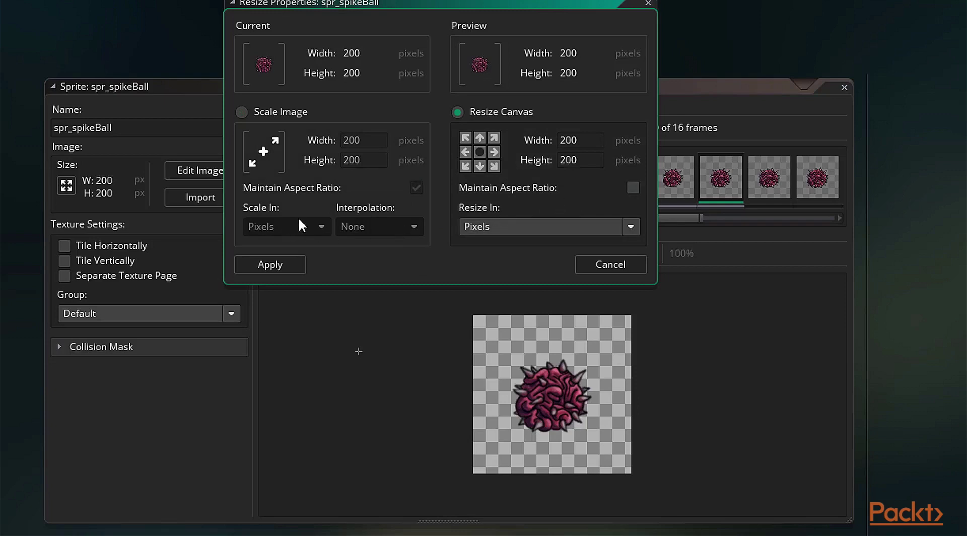
- Toggle canvas units to Percent and back to Pixels, choose Scale Image, then cancel the resize
click(631, 226)
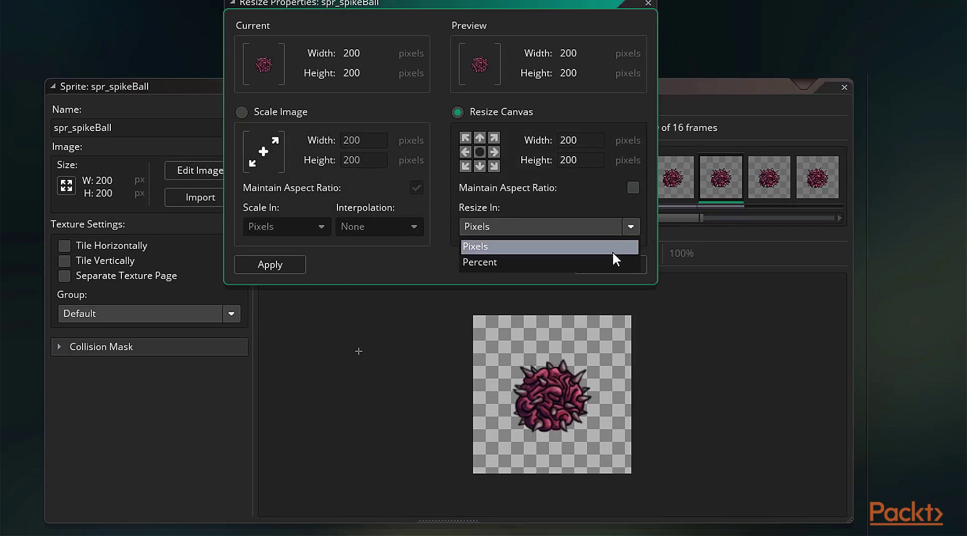
click(600, 262)
click(630, 227)
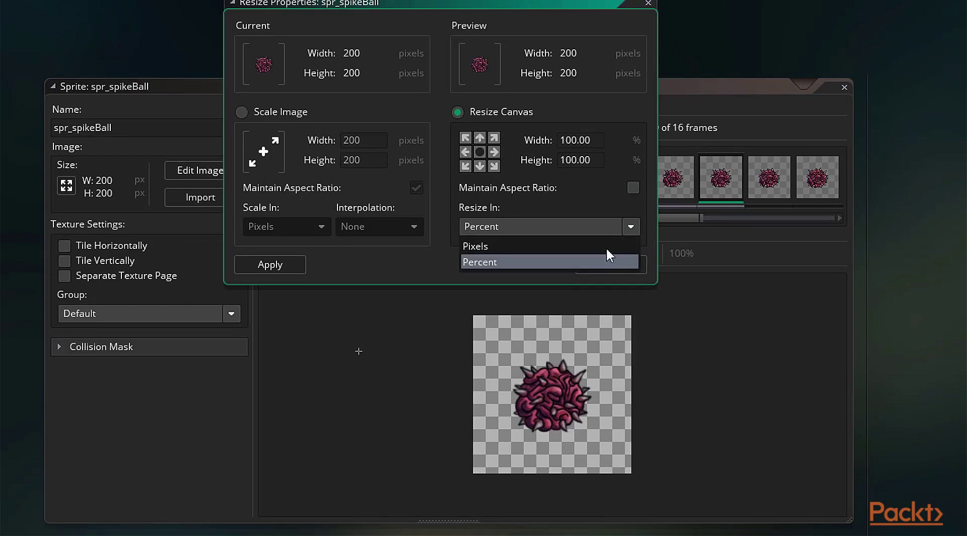
click(615, 243)
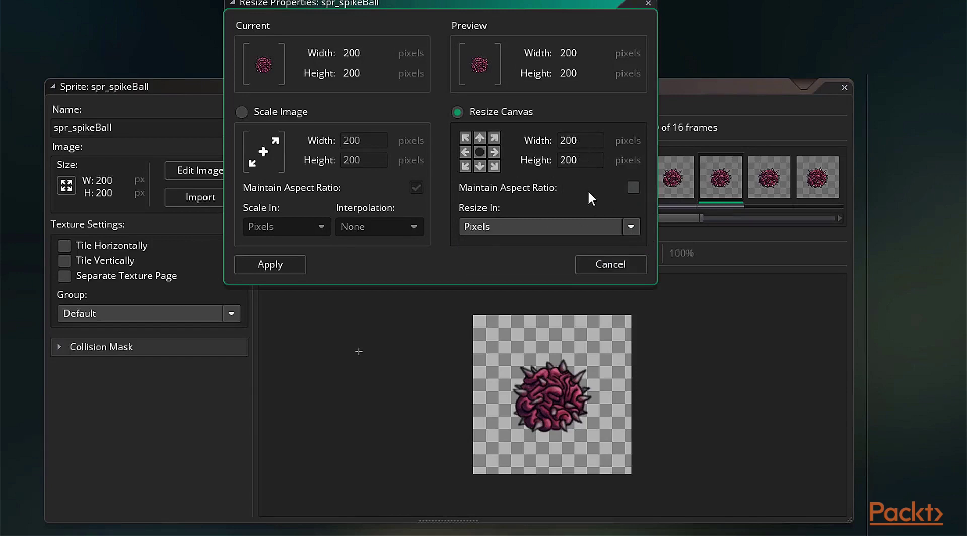
click(426, 204)
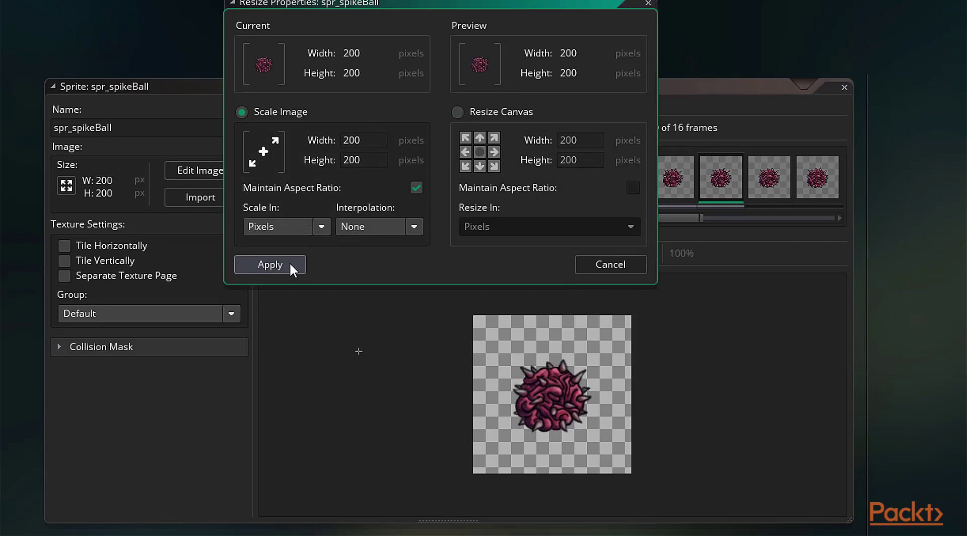
click(610, 264)
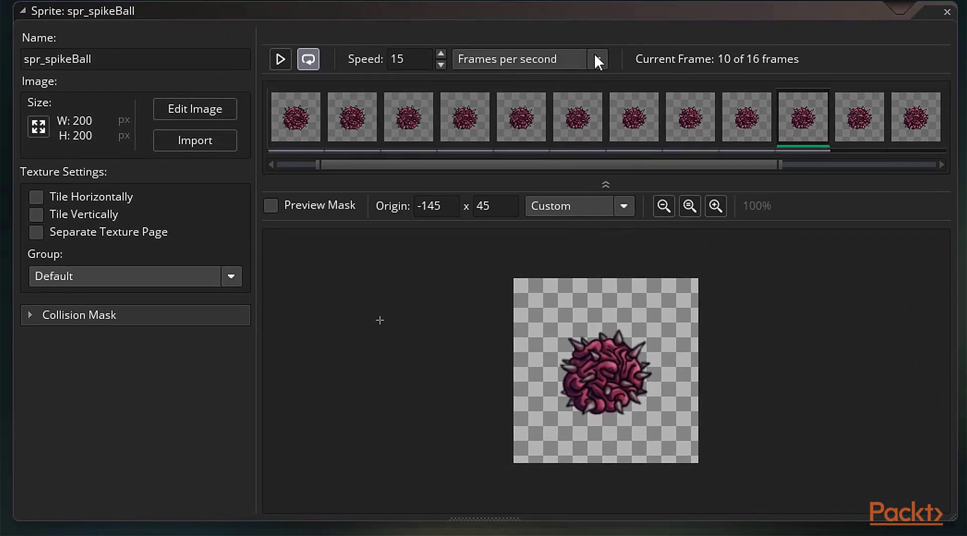
click(602, 33)
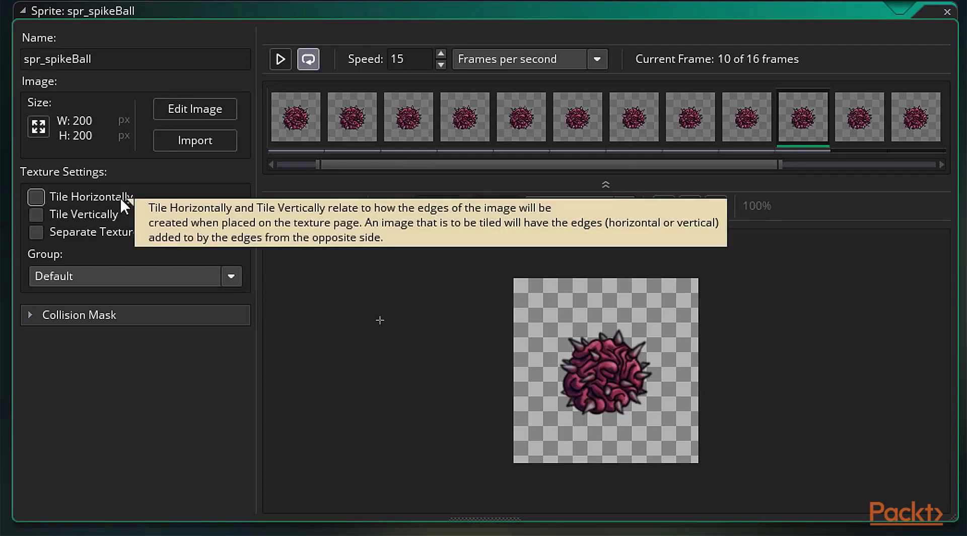
mouse_move(119, 210)
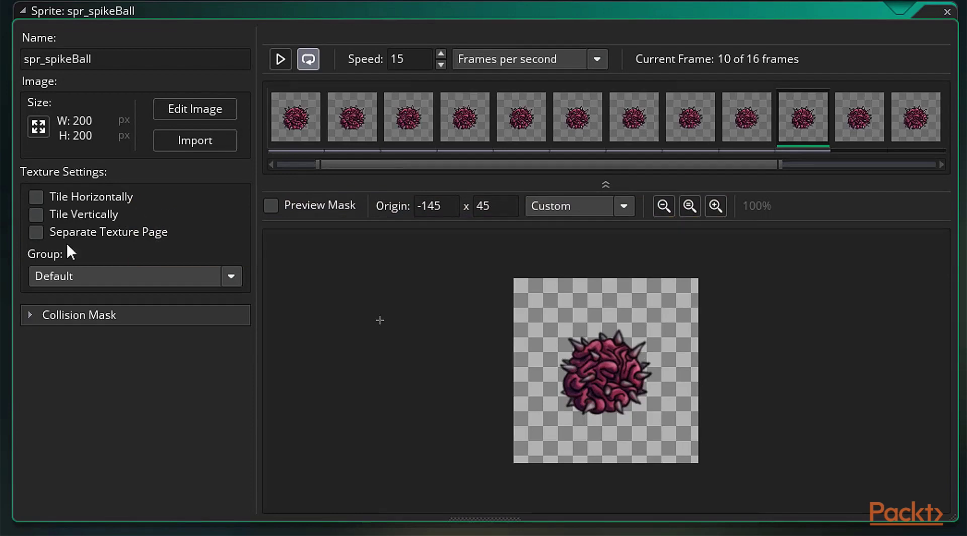
click(36, 197)
click(34, 232)
click(34, 232)
drag(343, 166, 305, 165)
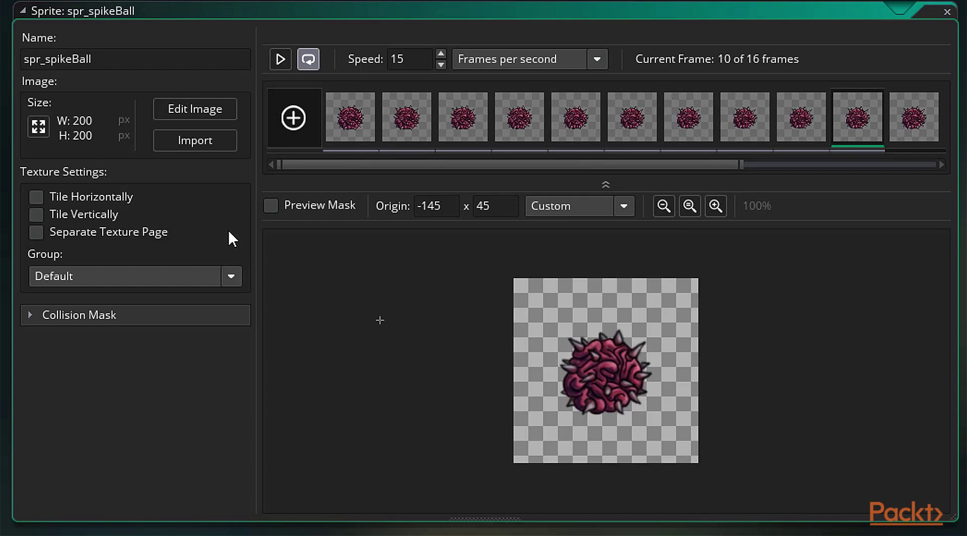
click(241, 275)
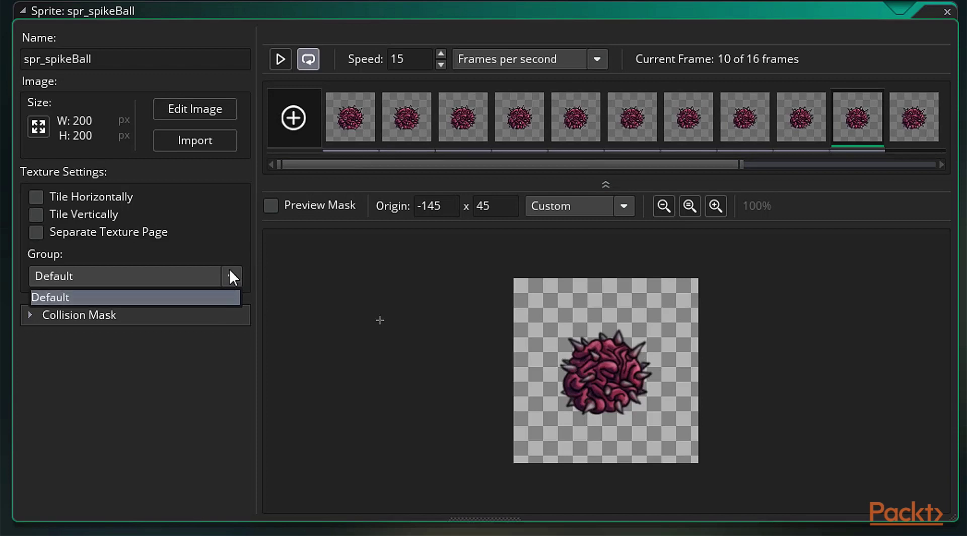
click(223, 275)
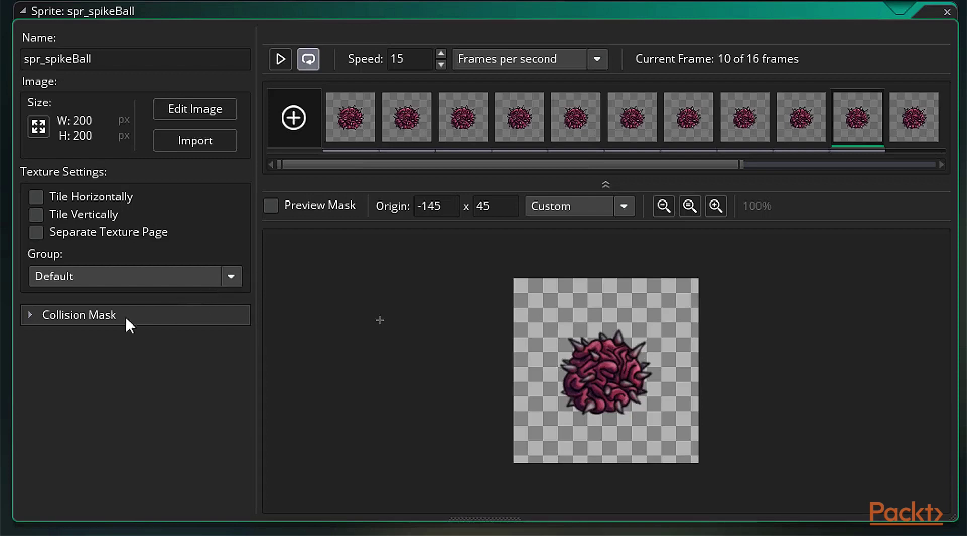
click(30, 316)
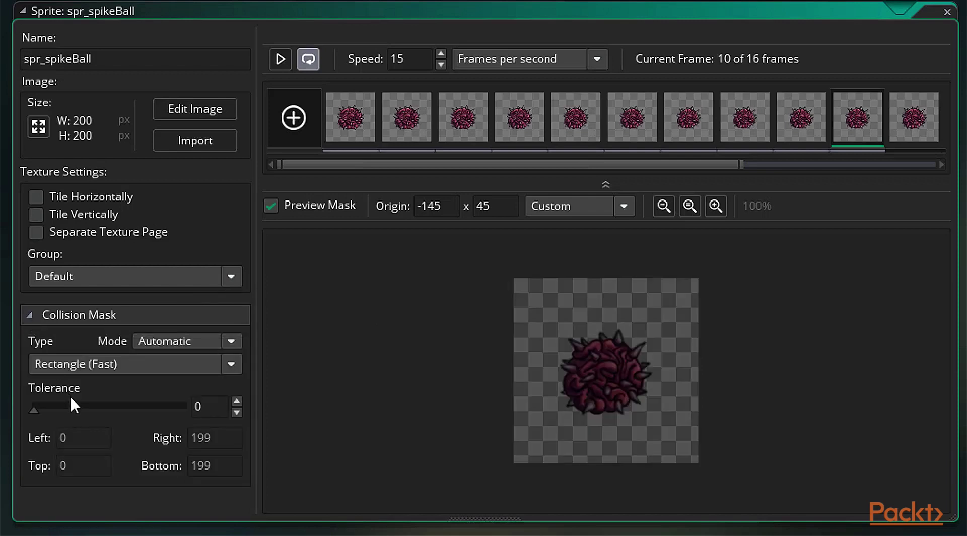
- Collapse the mask settings and try moving the origin to various points on the sprite
click(35, 317)
click(447, 206)
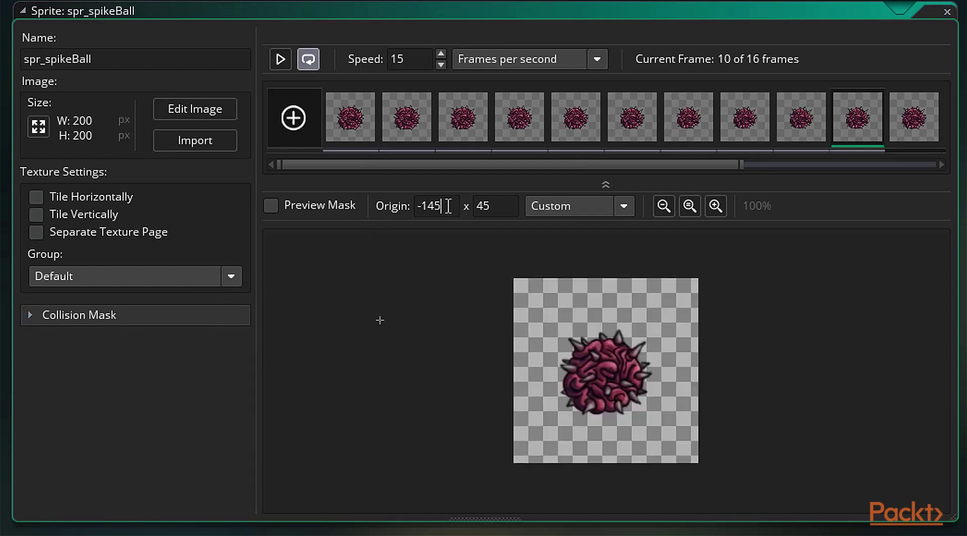
double_click(513, 206)
drag(563, 327, 543, 292)
click(543, 293)
click(448, 293)
drag(601, 365, 602, 368)
click(595, 383)
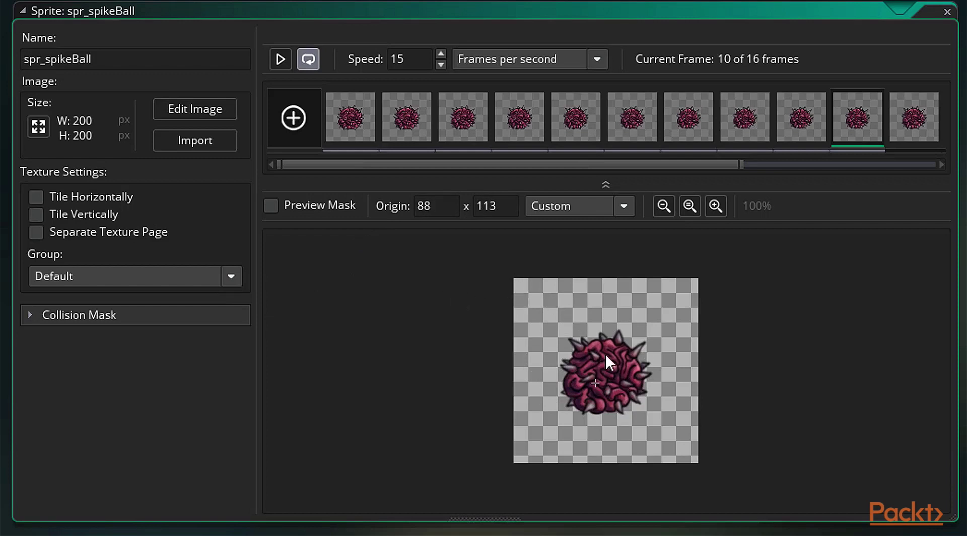
click(604, 351)
click(715, 206)
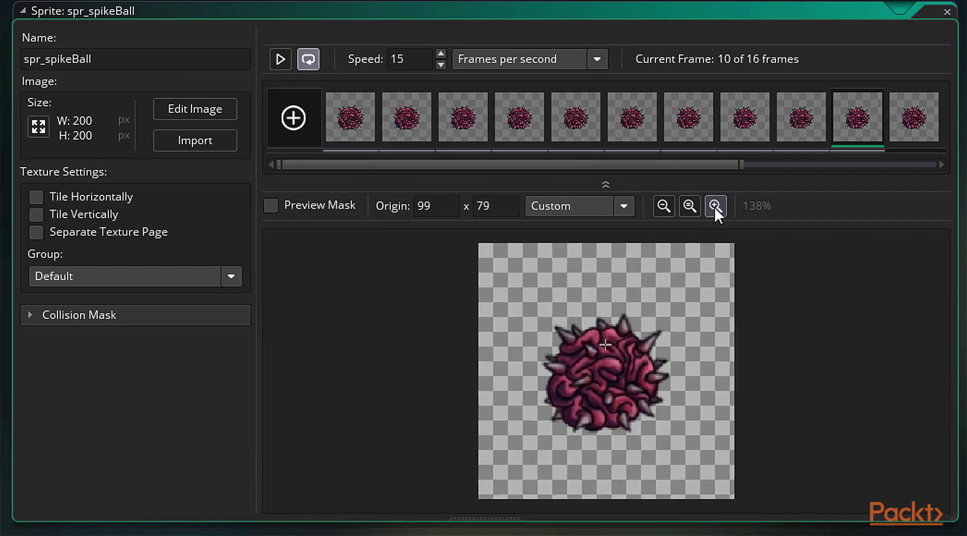
click(605, 360)
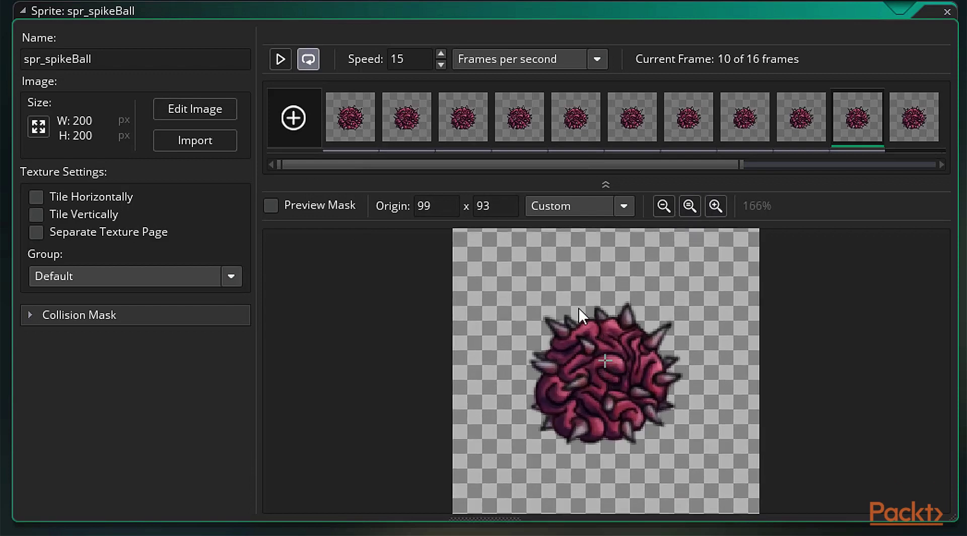
- Enter origin 0, 0, try several other clicked origin points, then enter 0, 0 again
double_click(483, 206)
text(0)
key(shift+Tab)
text(0)
click(665, 203)
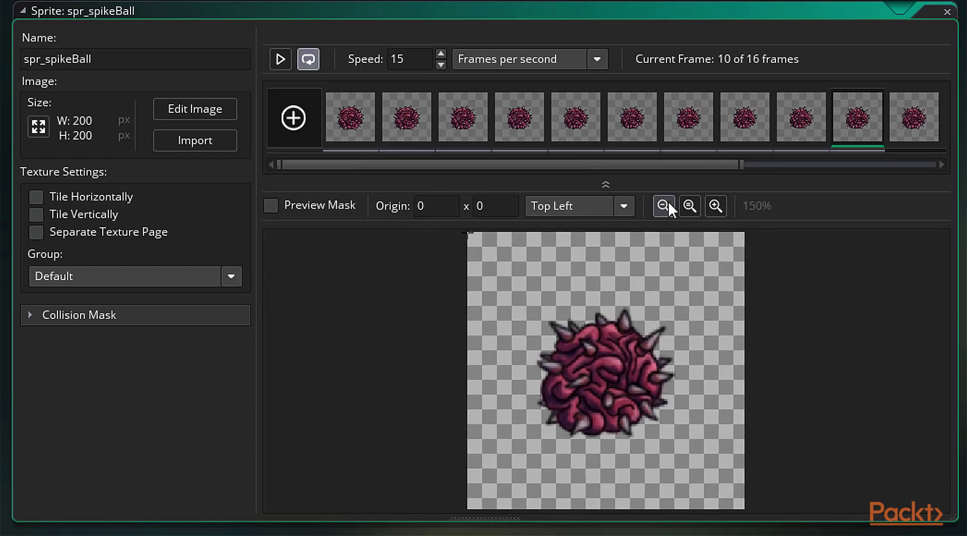
click(396, 289)
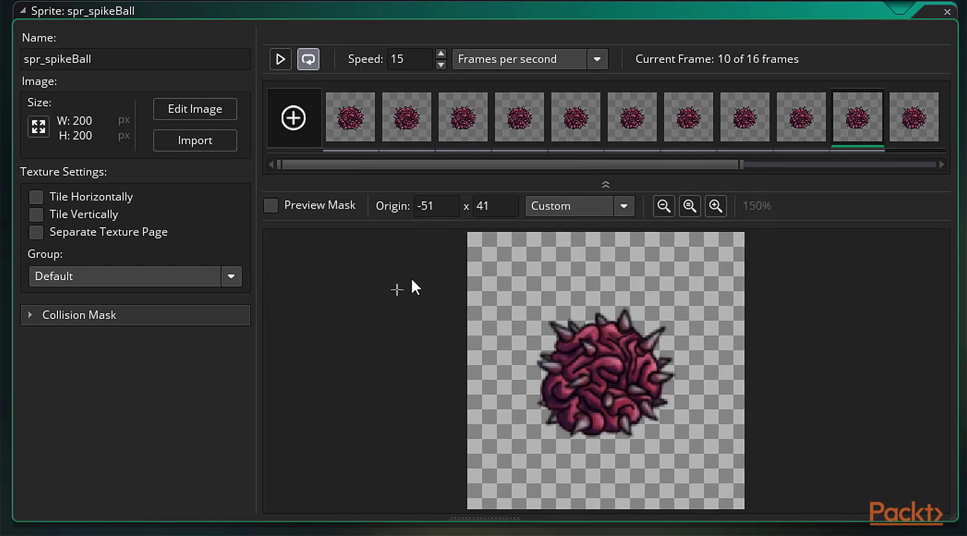
click(492, 250)
click(691, 322)
click(580, 377)
click(629, 367)
click(589, 373)
drag(453, 208, 408, 210)
text(0)
key(Tab)
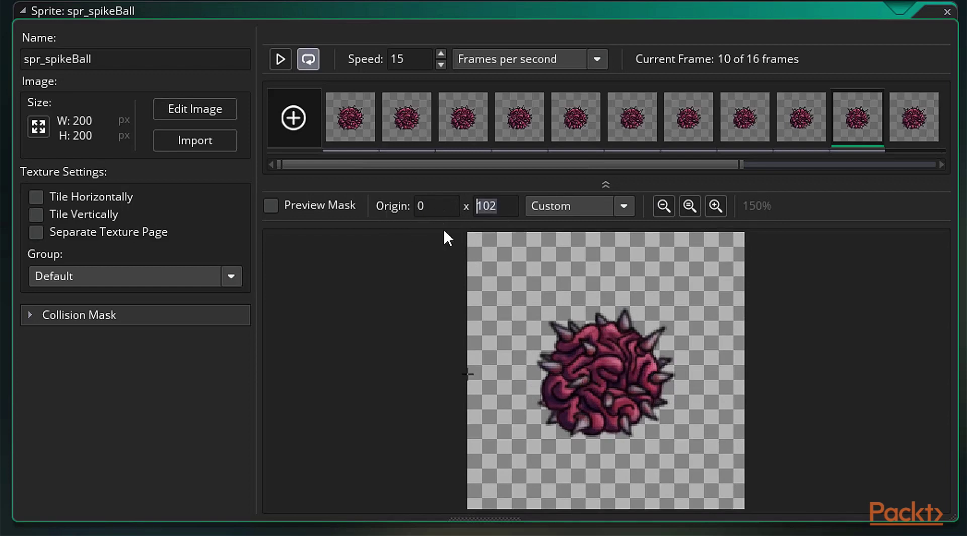
text(0)
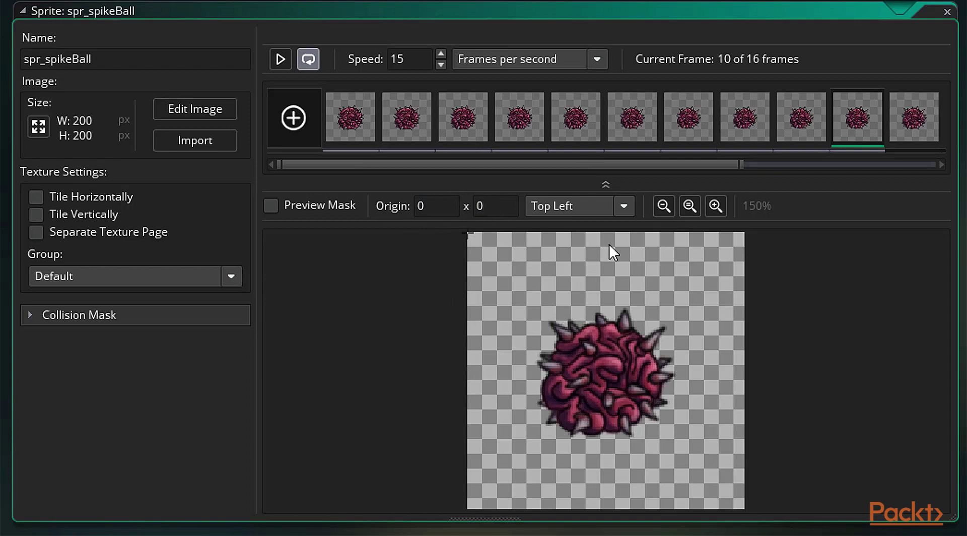
- Try the Middle Left origin preset, then settle on Middle Centre (100, 100)
click(624, 206)
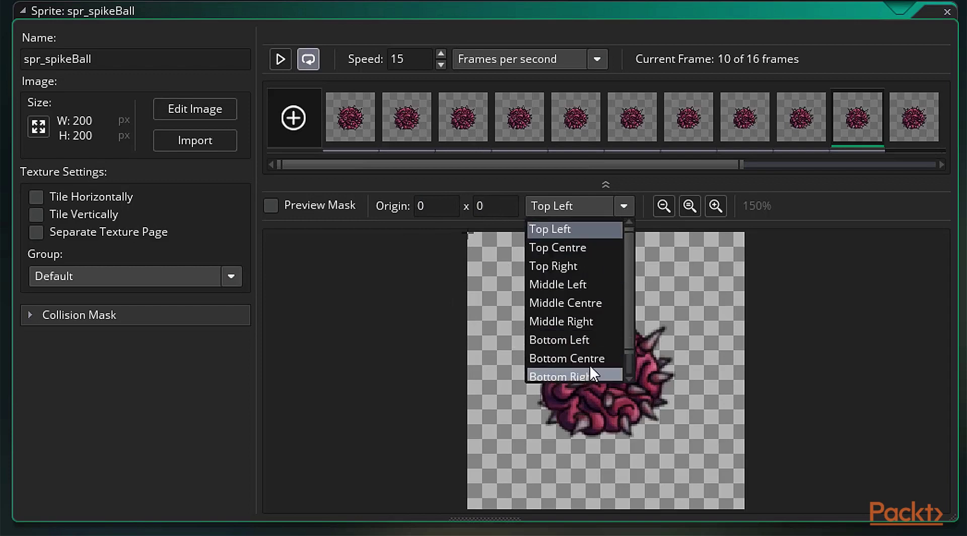
click(604, 285)
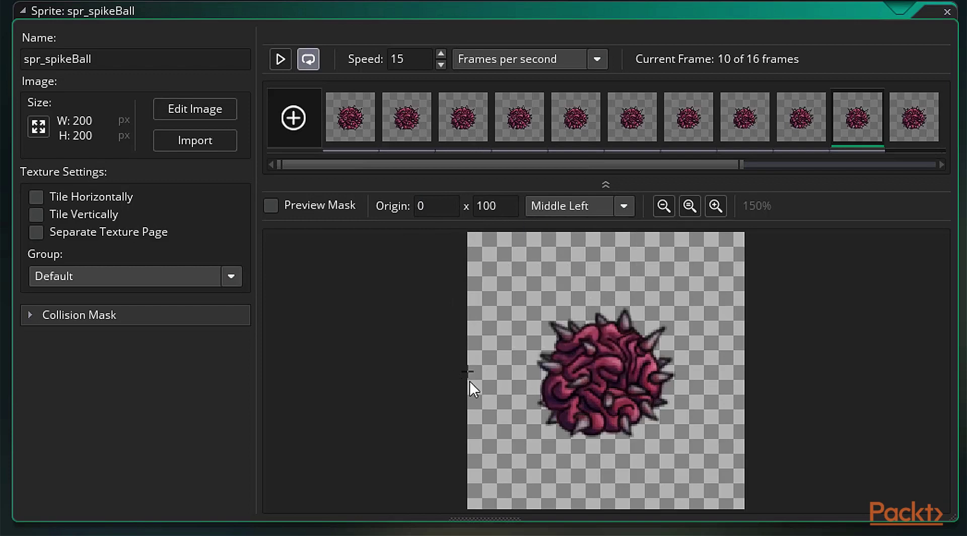
click(619, 210)
click(590, 303)
click(622, 206)
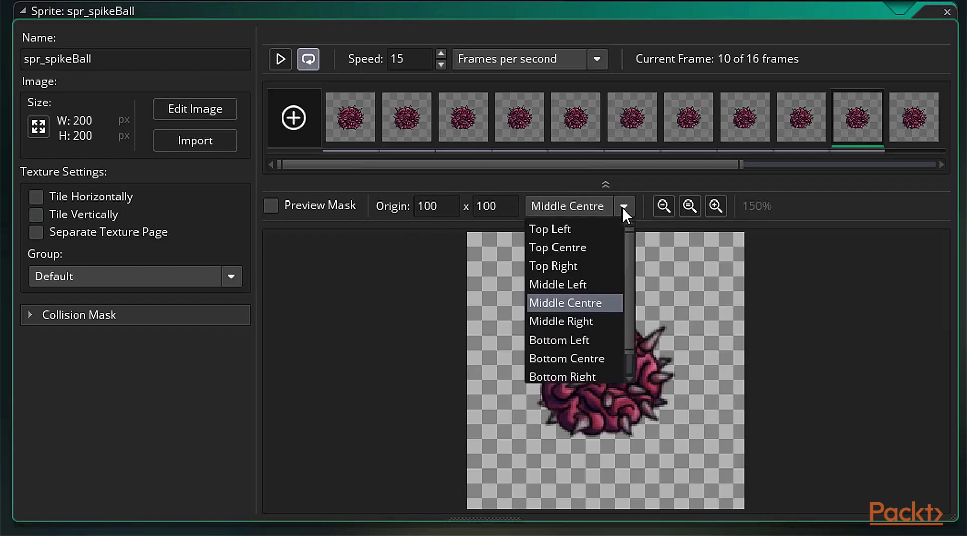
drag(628, 316, 627, 346)
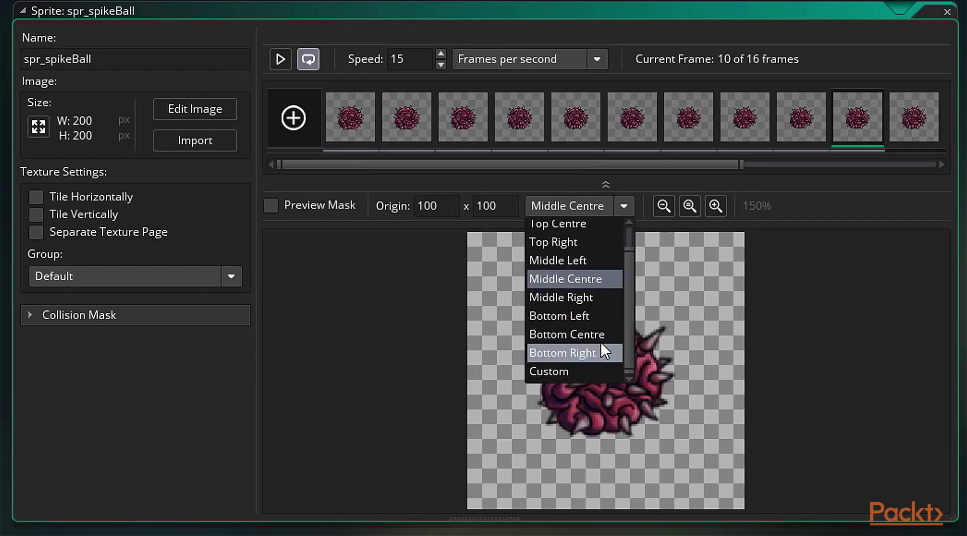
drag(628, 309, 627, 241)
click(625, 205)
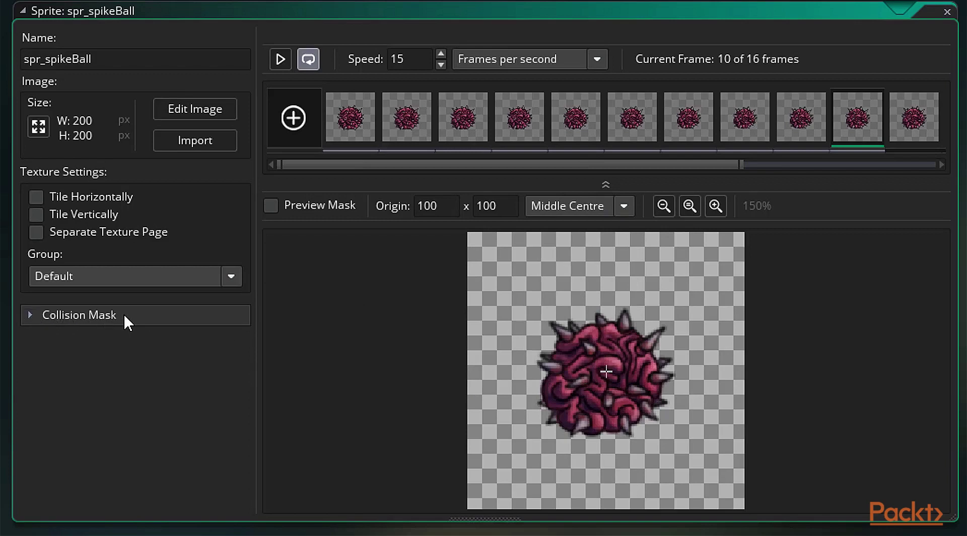
- Expand Collision Mask, keep mode Automatic, and try adjusting the Tolerance slider
click(35, 314)
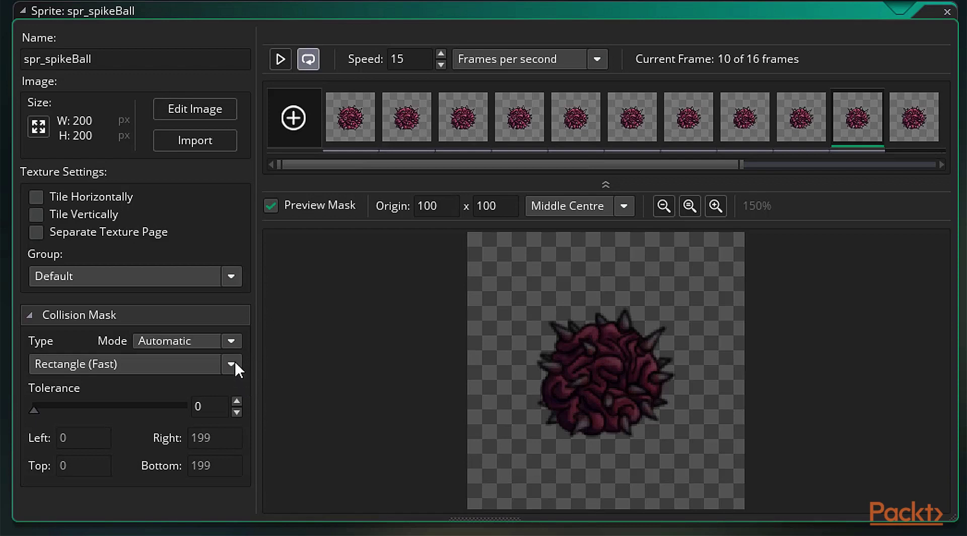
click(235, 344)
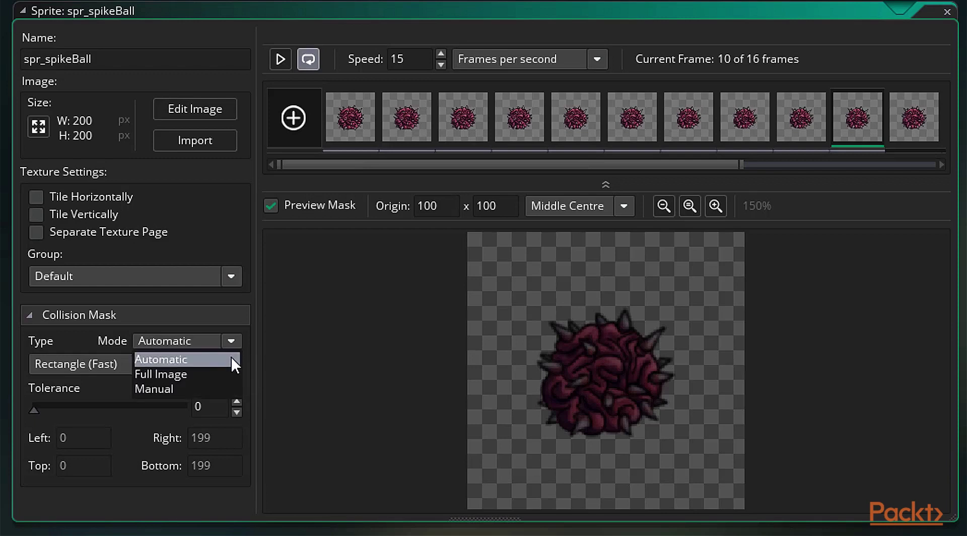
click(231, 358)
drag(75, 407, 33, 409)
click(234, 341)
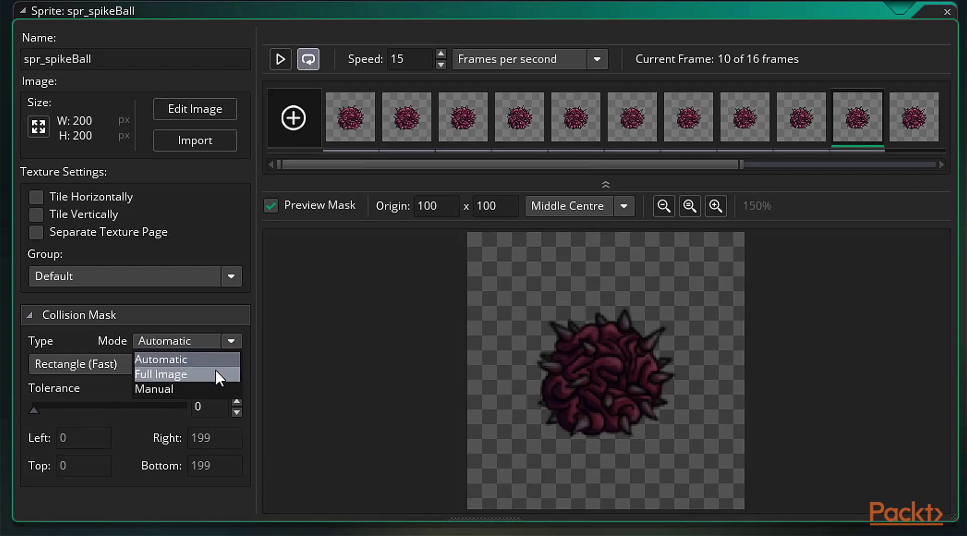
- Try Full Image, then set mask mode to Manual with Left 100 and Top 50
click(215, 371)
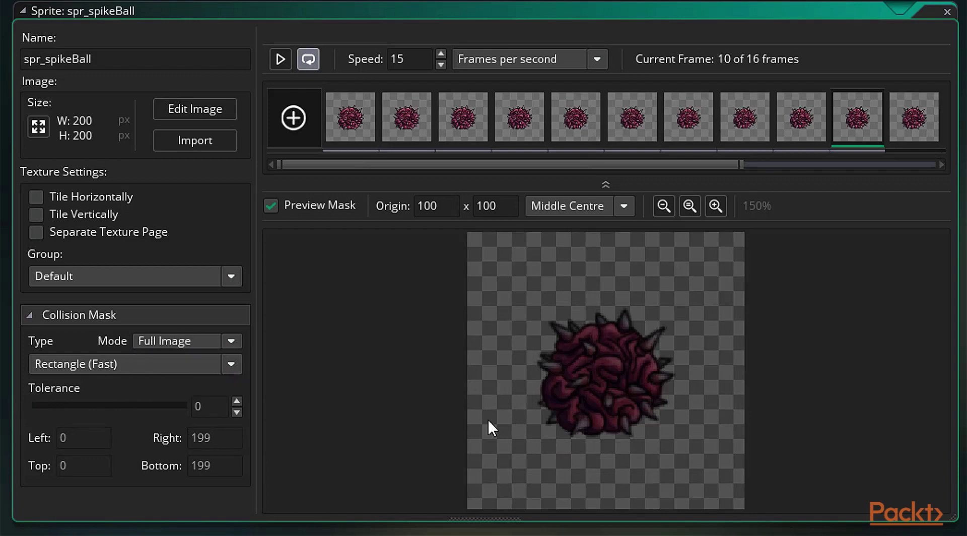
click(230, 341)
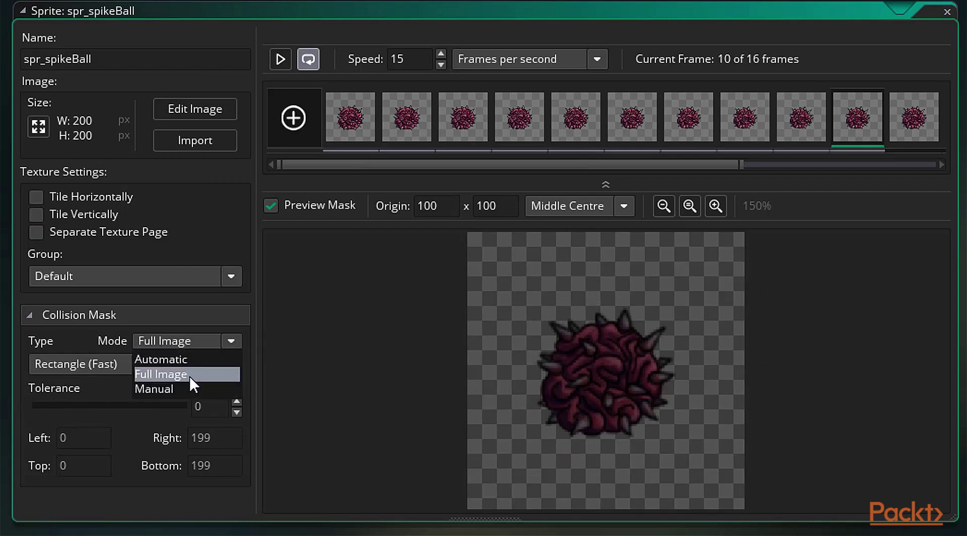
click(183, 389)
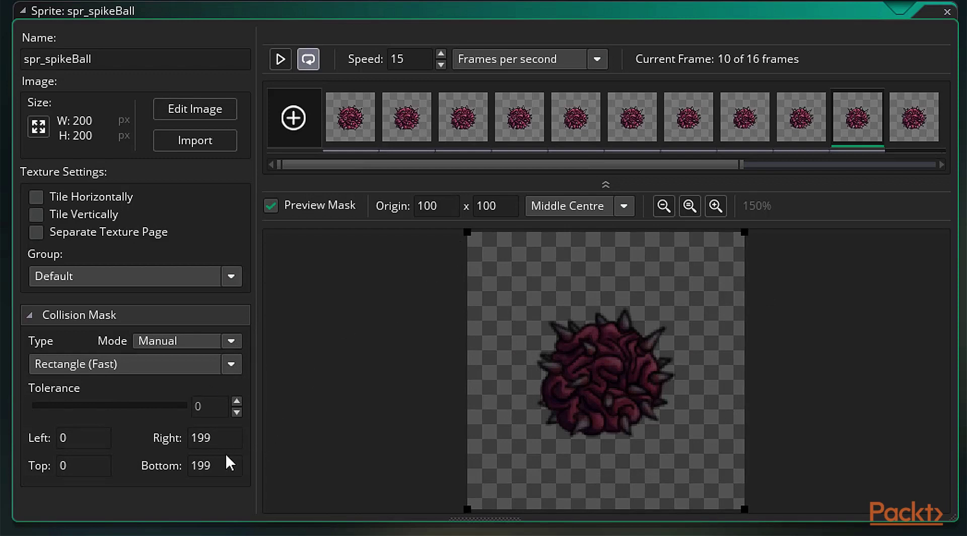
click(101, 443)
text(100)
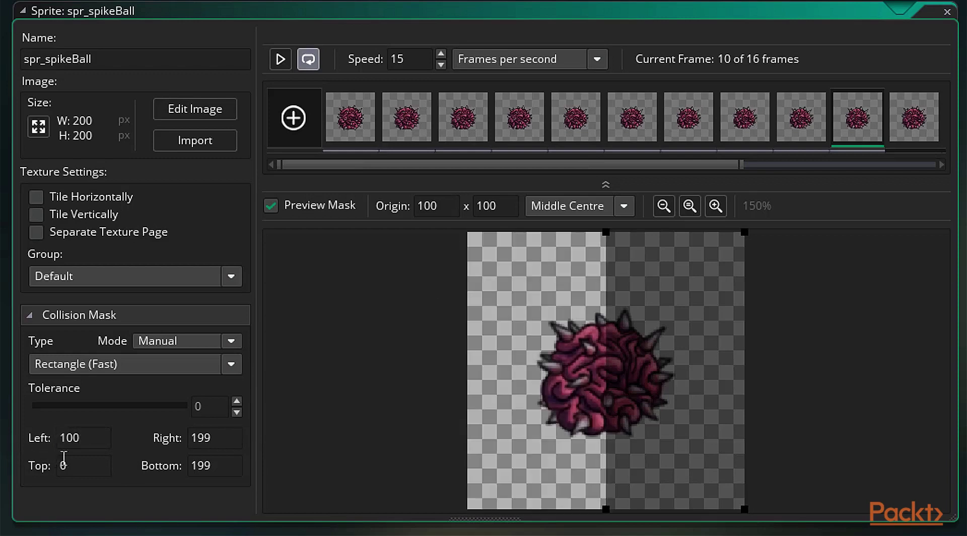
click(57, 466)
text(50)
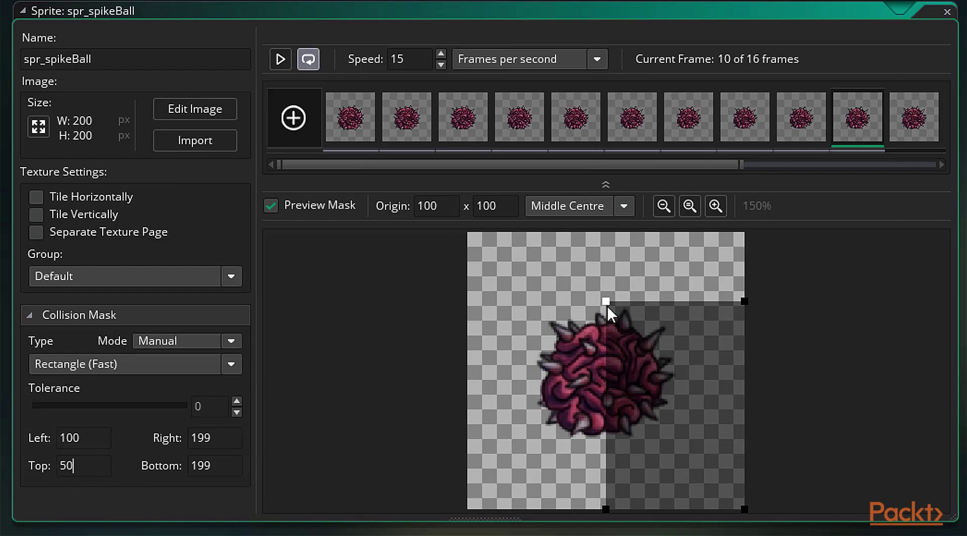
- Drag the mask corners to fit the spike ball at 27, 42 to 145, 151
click(604, 301)
drag(592, 299, 503, 288)
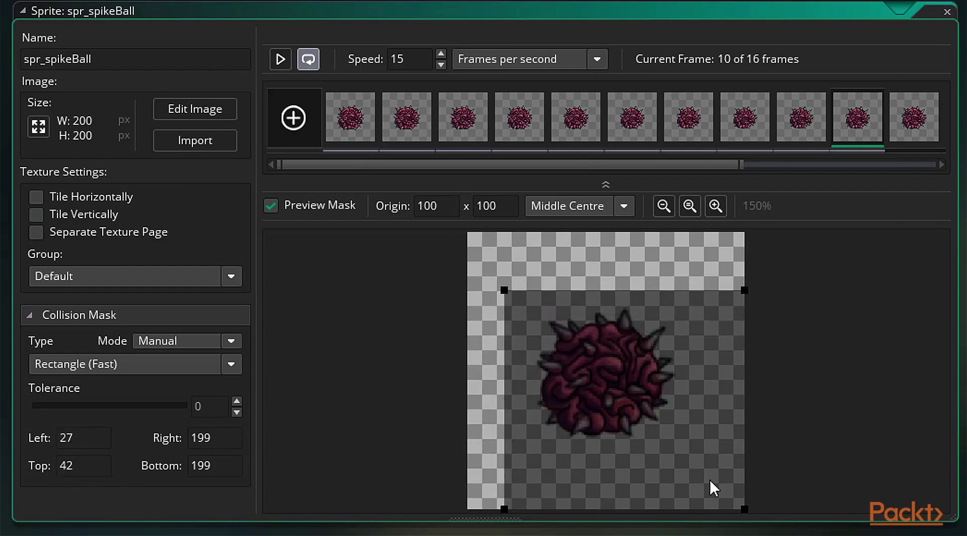
drag(743, 508, 669, 442)
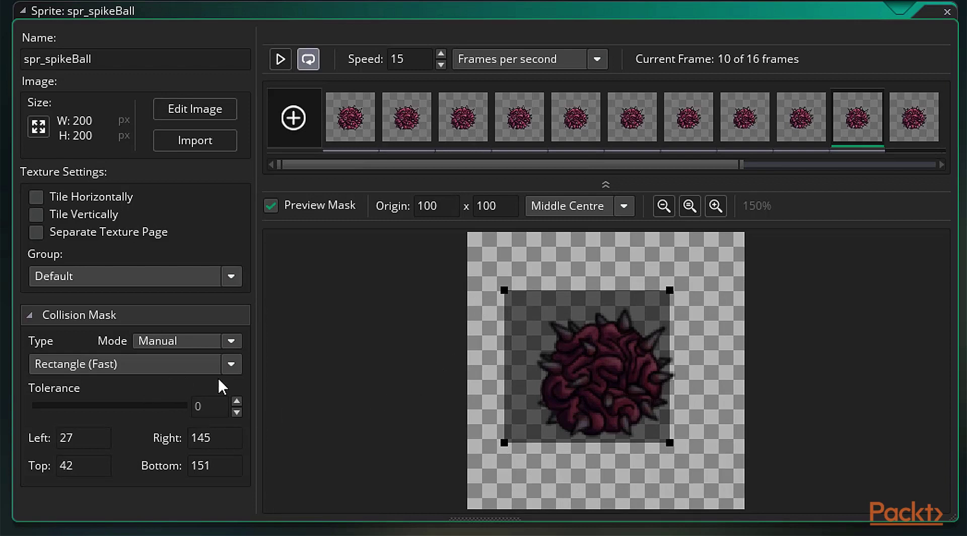
- Set mask mode to Automatic and type to Precise, then Precise Per Frame (Slow)
click(233, 365)
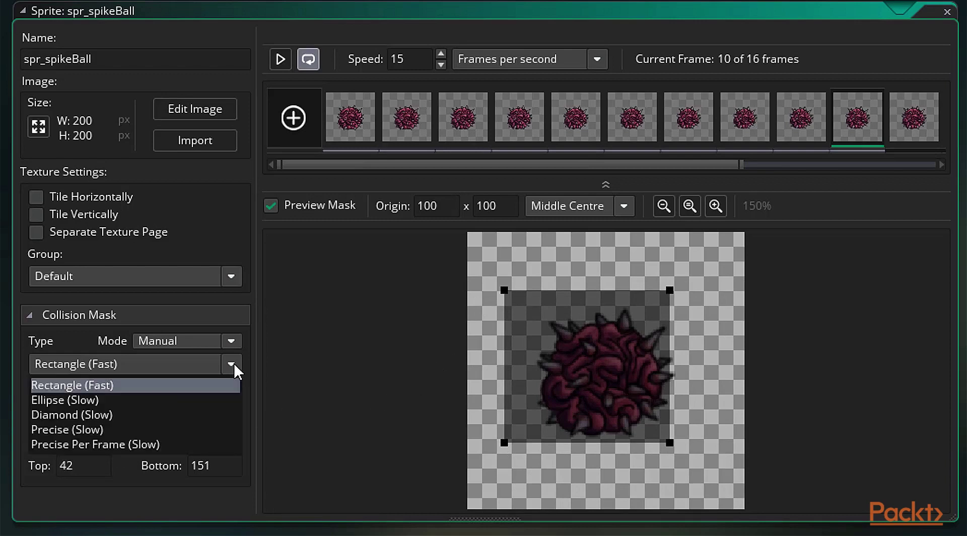
click(234, 363)
click(231, 340)
click(211, 358)
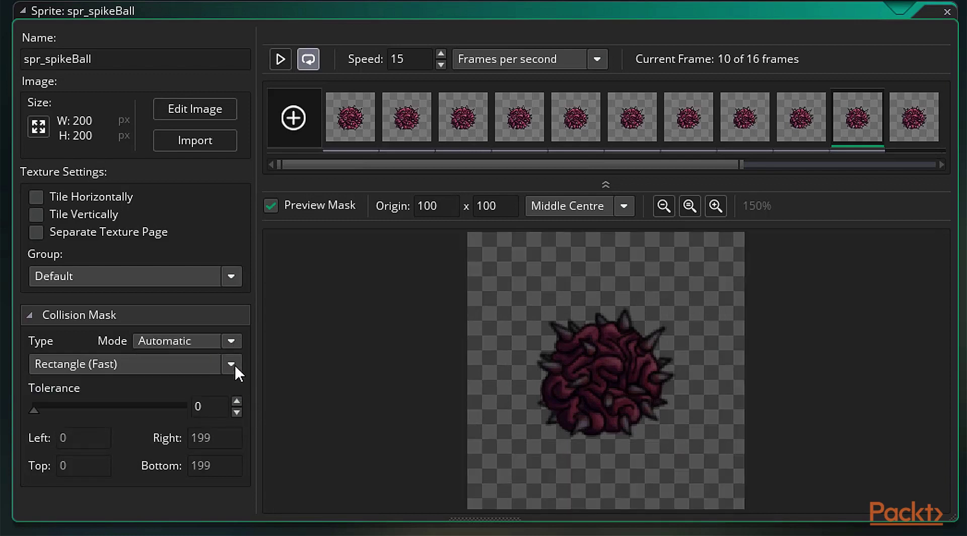
click(235, 365)
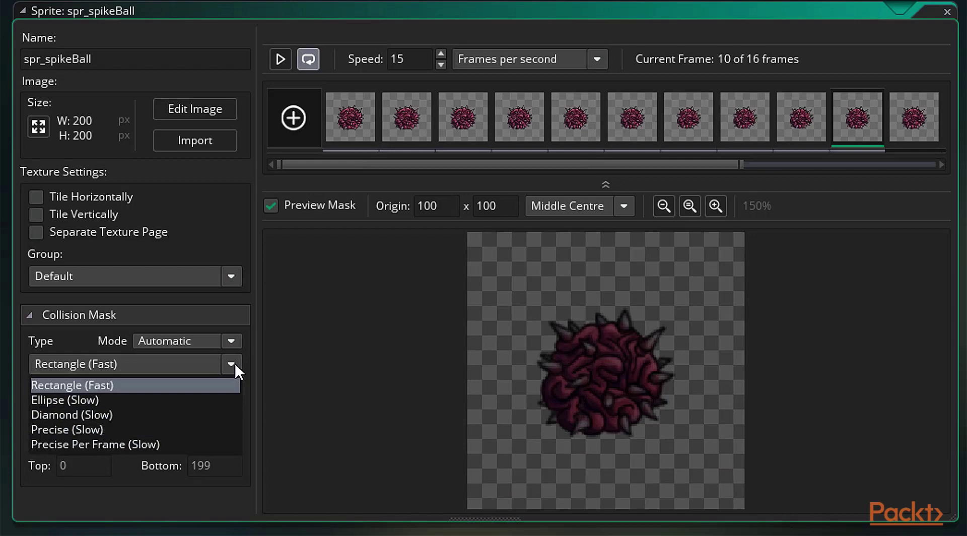
click(216, 430)
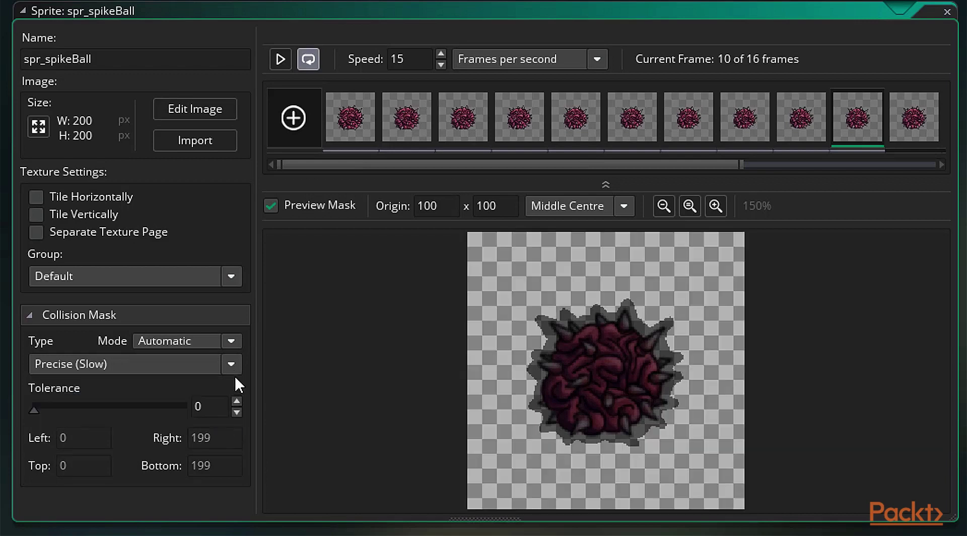
click(220, 372)
click(158, 446)
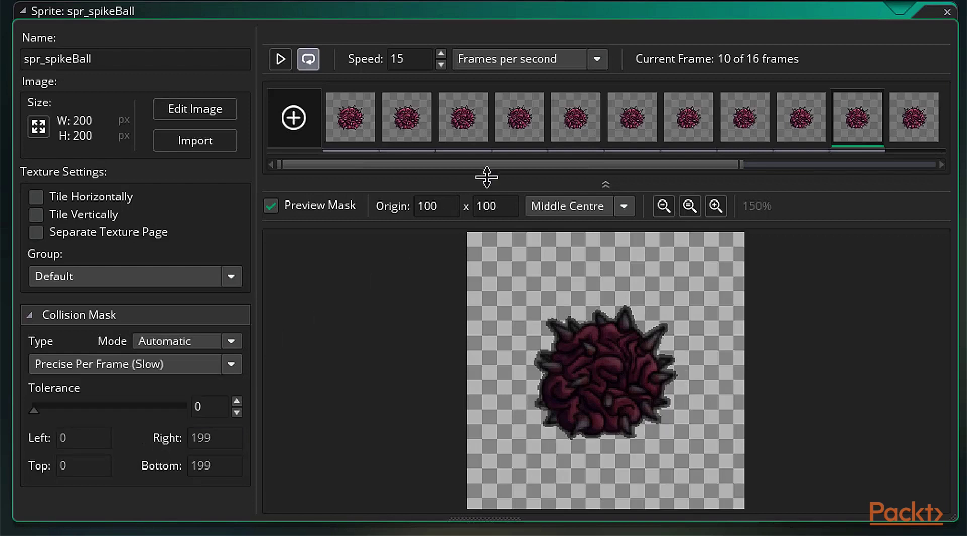
- Check the collision mask on frames 5, 11, 3 and 1
click(569, 127)
click(917, 132)
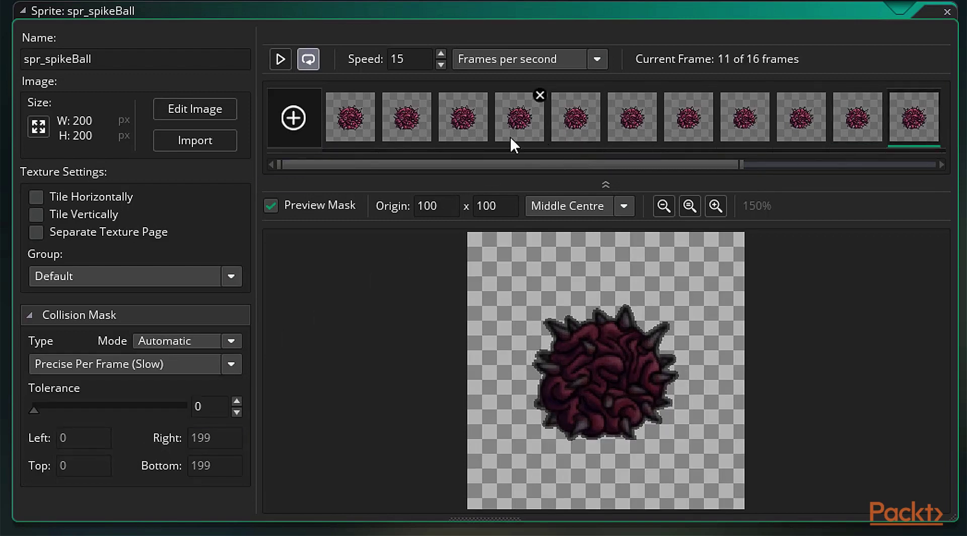
click(484, 129)
click(359, 113)
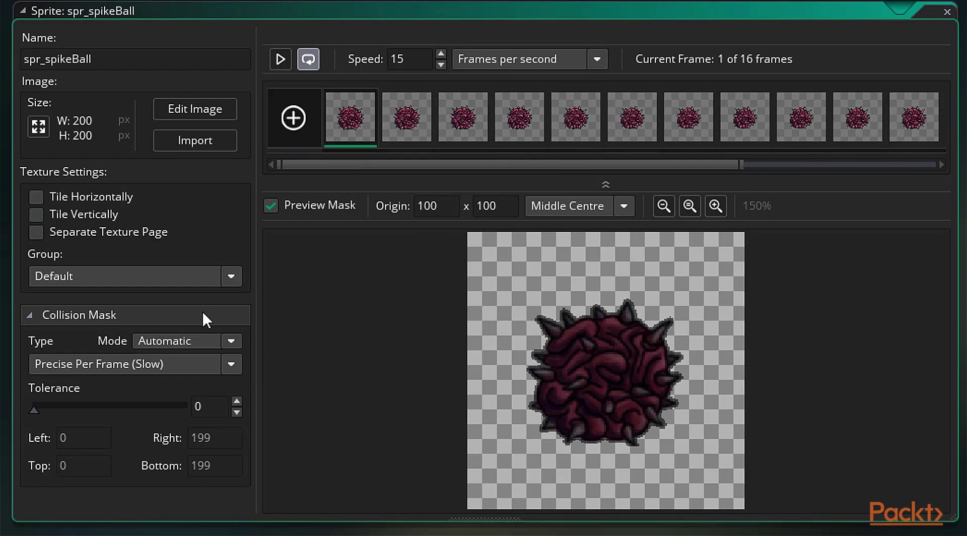
click(229, 365)
- Switch the mask type from Rectangle (Fast) to Ellipse (Slow) and raise tolerance to 76
click(195, 386)
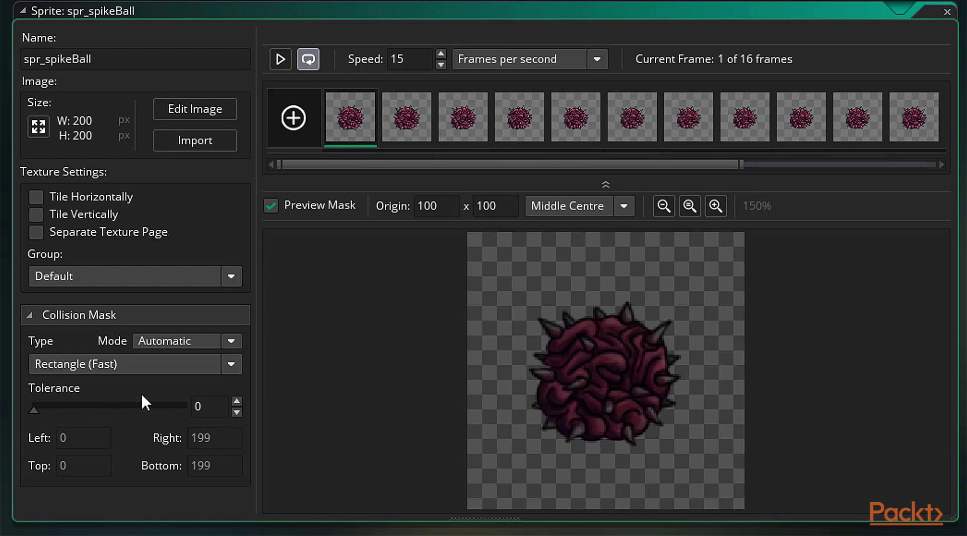
click(231, 364)
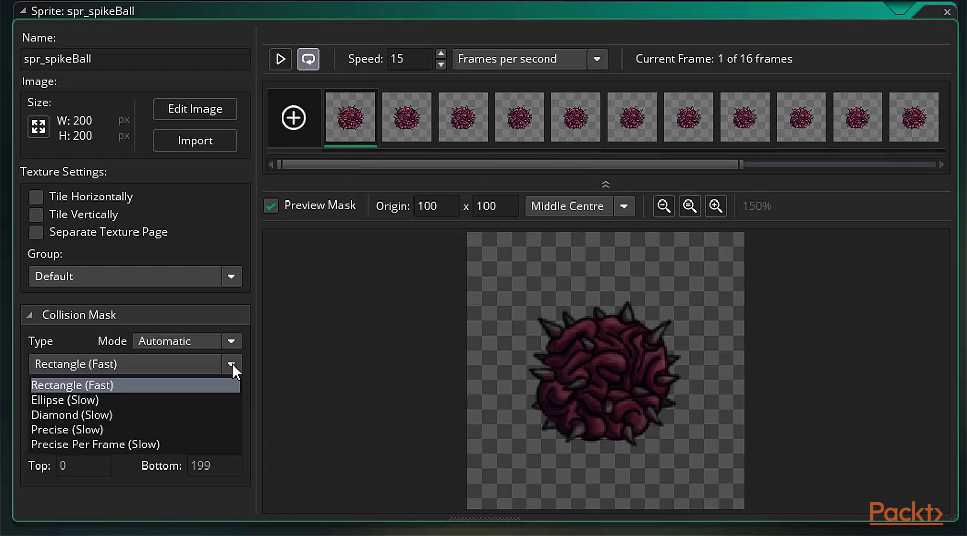
click(201, 398)
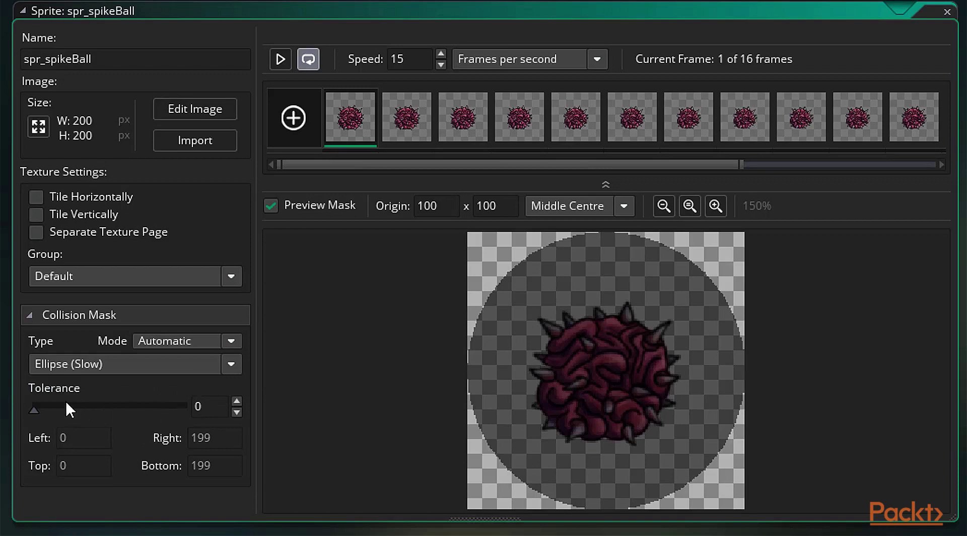
drag(34, 410, 79, 408)
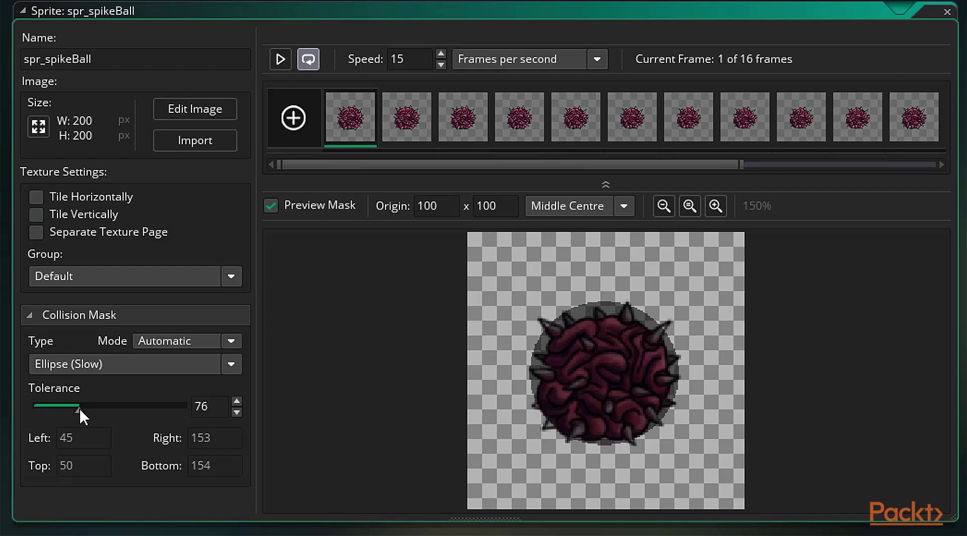